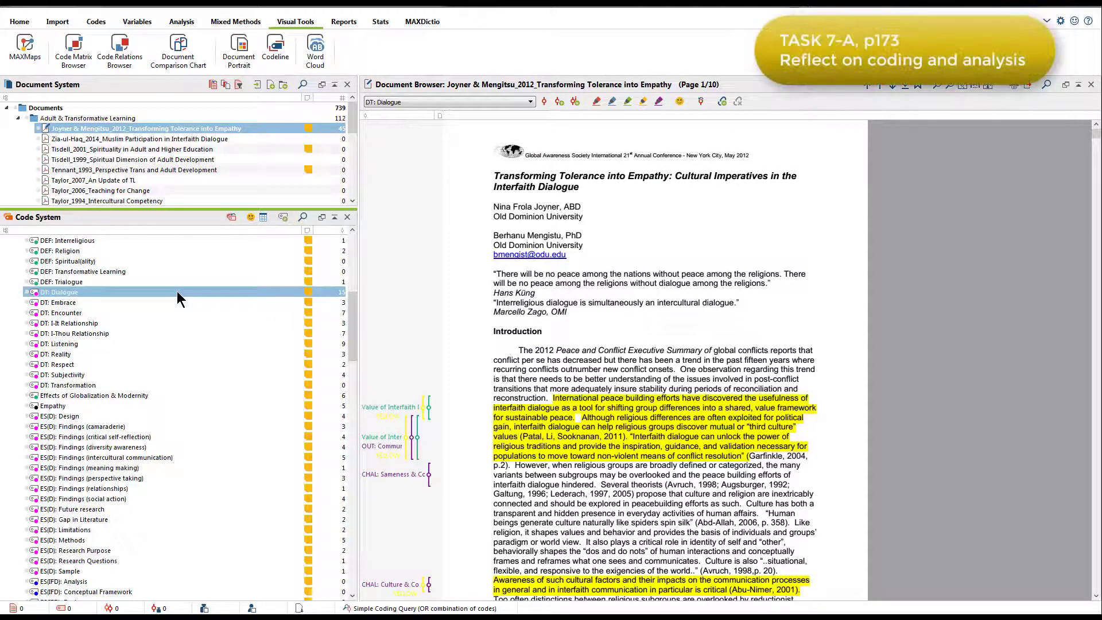
List the 15 DT: Dialogue coded segments and step through several in Froeyman_2014.
{"action": "right_click", "coordinate": [177, 291]}
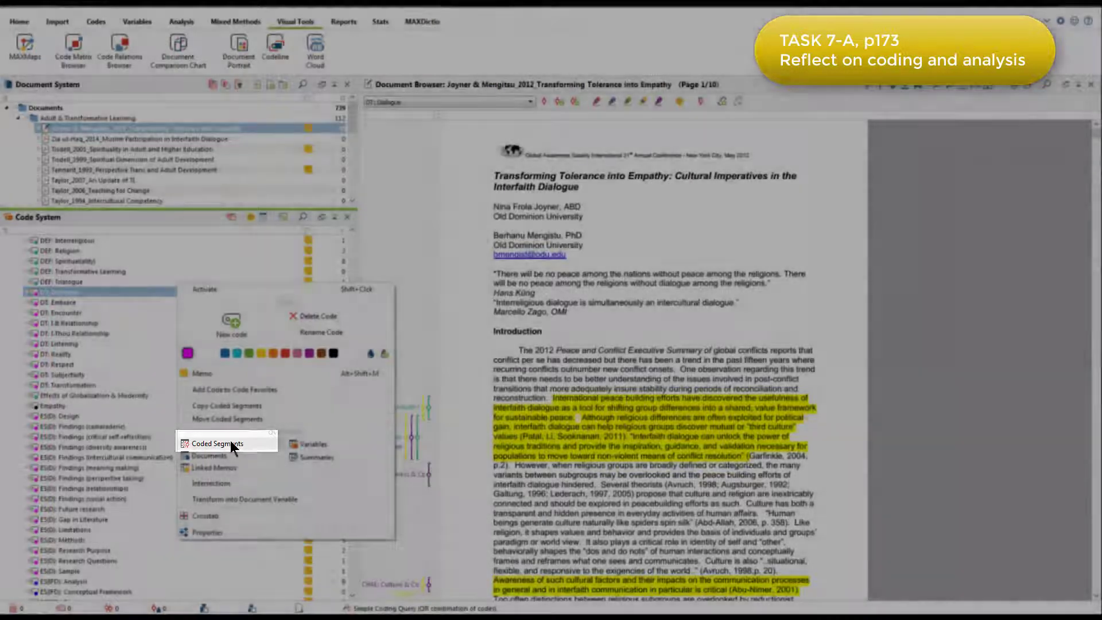
{"action": "left_click", "coordinate": [217, 444]}
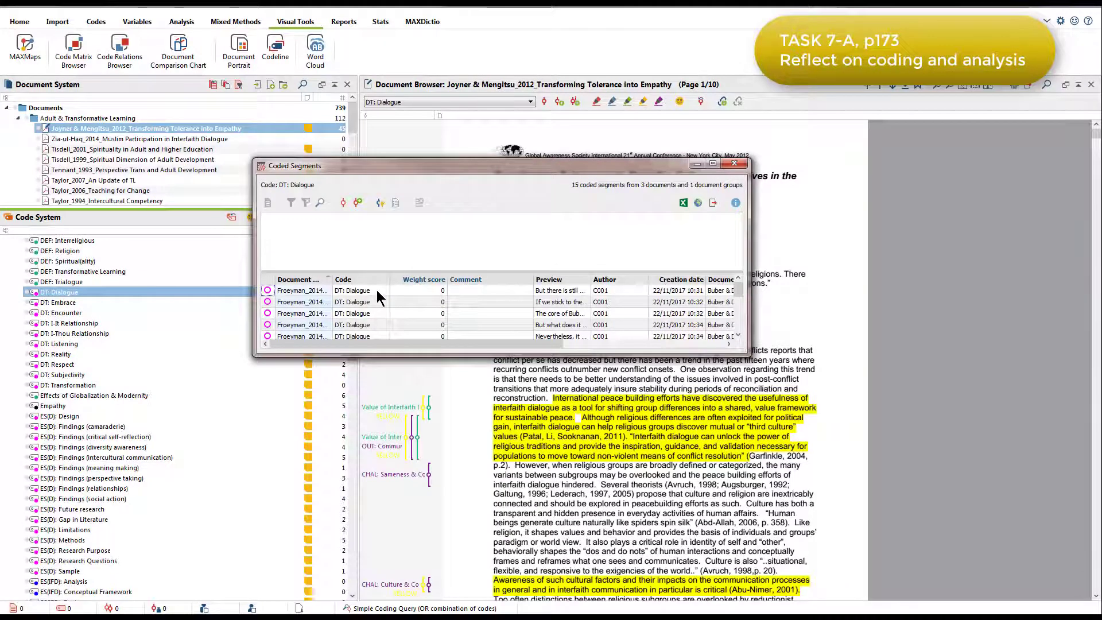
{"action": "left_click", "coordinate": [376, 290]}
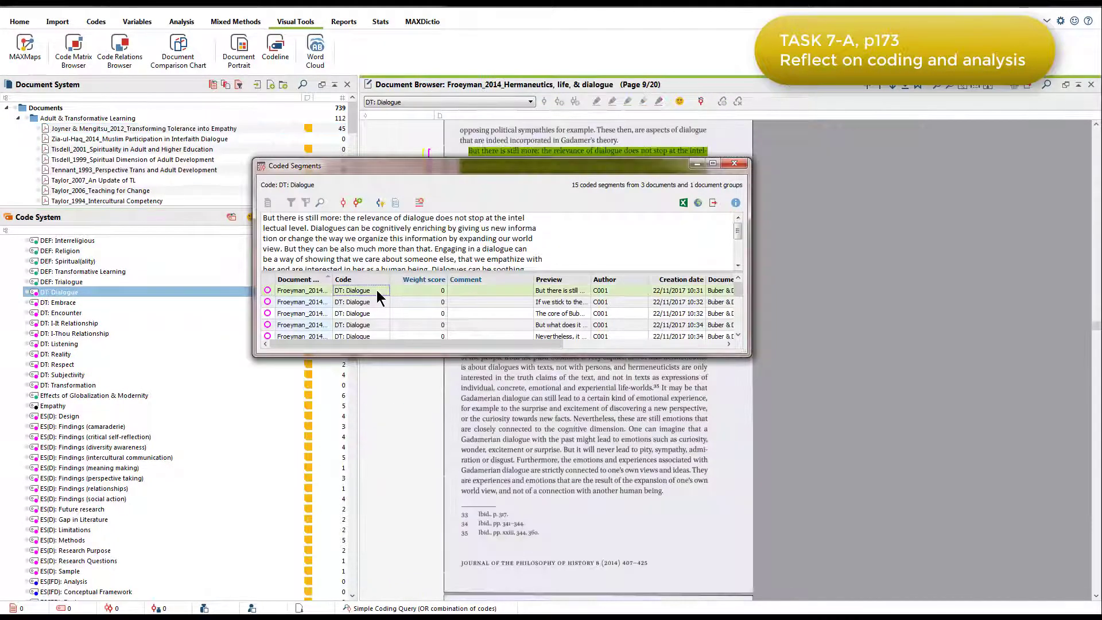
{"action": "key", "text": "Down"}
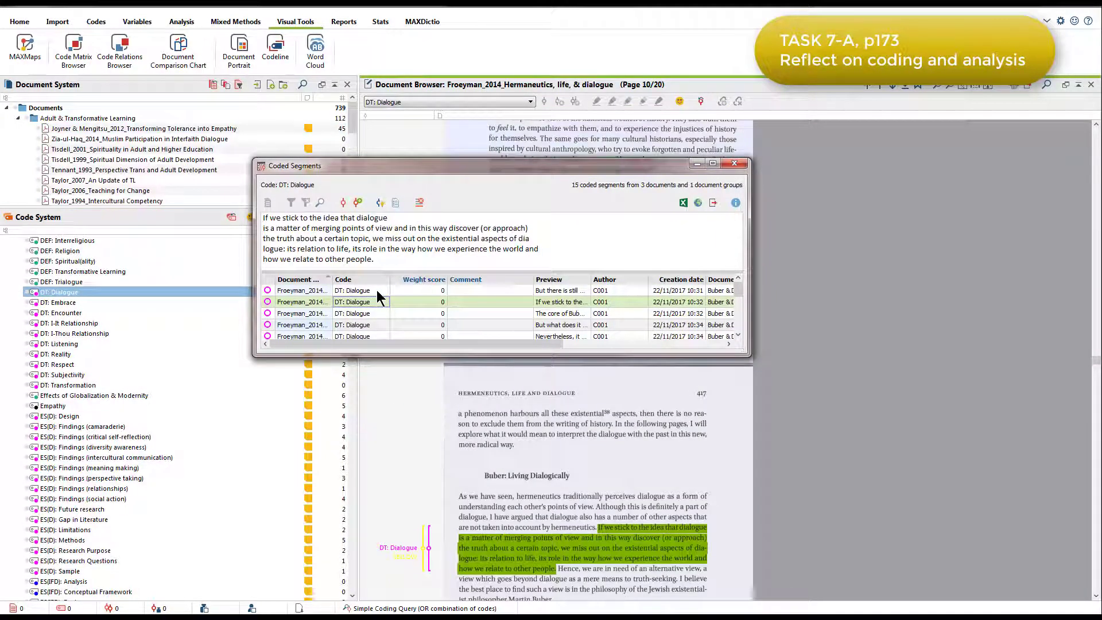
{"action": "key", "text": "Down"}
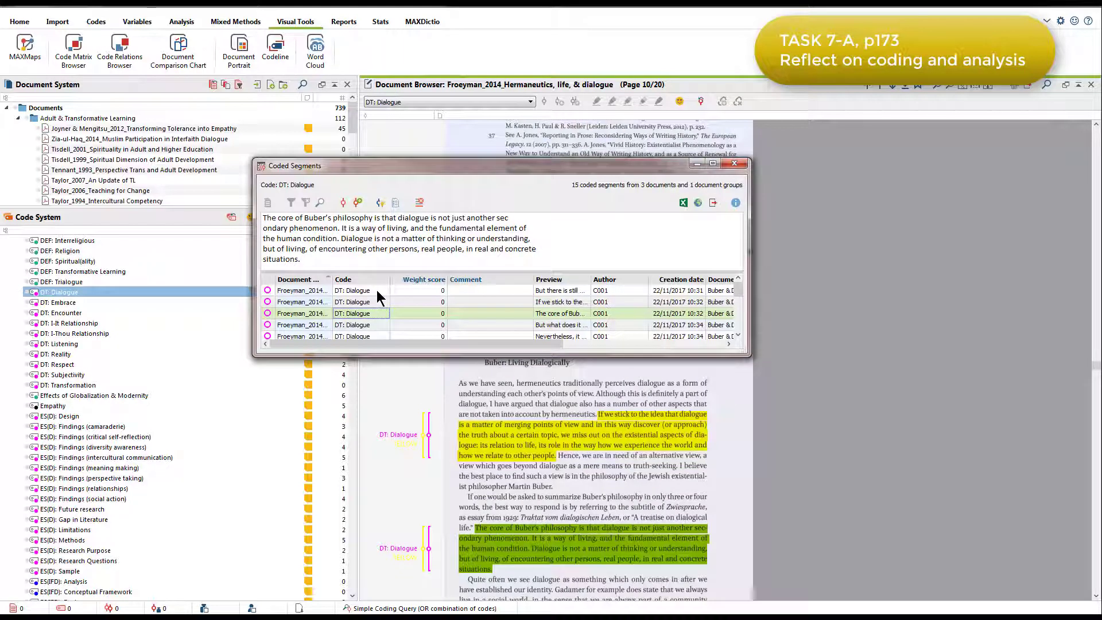
{"action": "key", "text": "Down"}
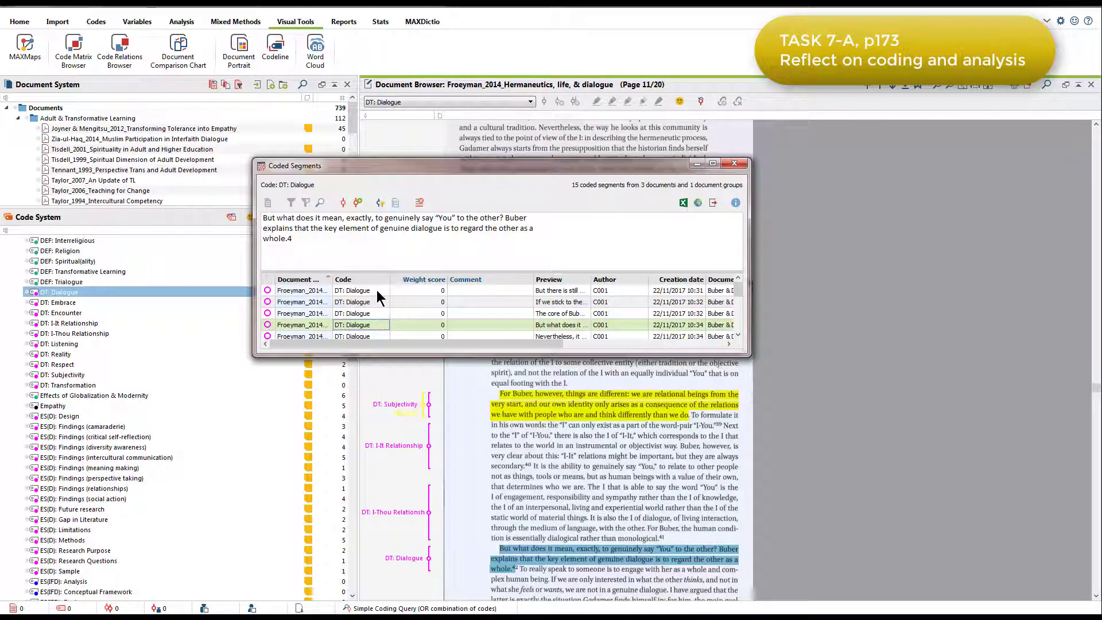
Open the memo overview and read the Community Organization and Problem of Sameness memos.
{"action": "left_click", "coordinate": [352, 19]}
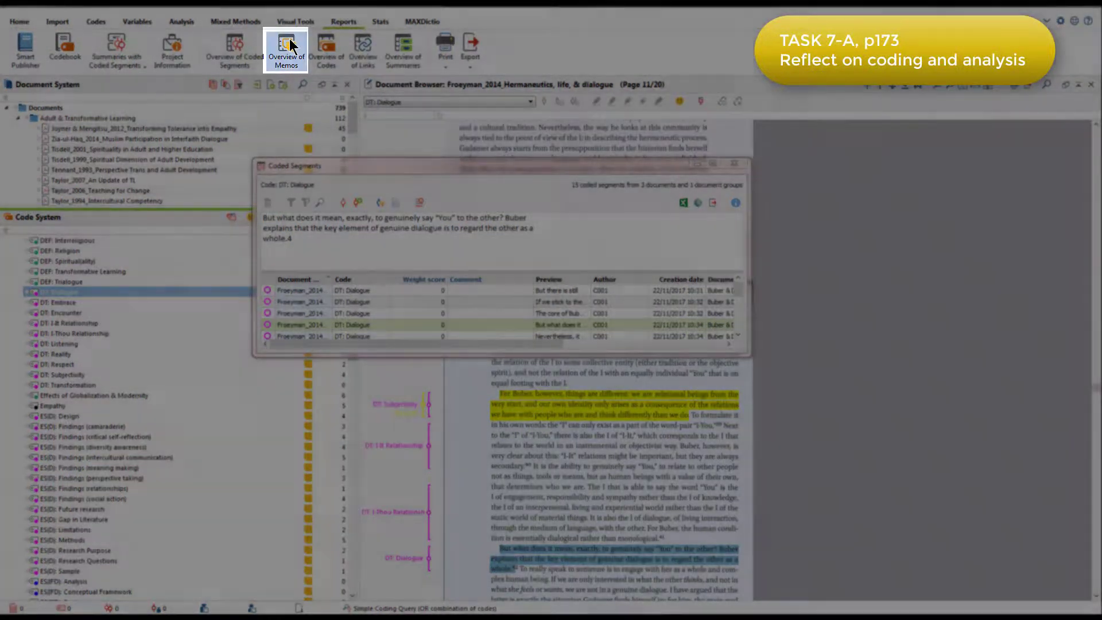
{"action": "left_click", "coordinate": [290, 43]}
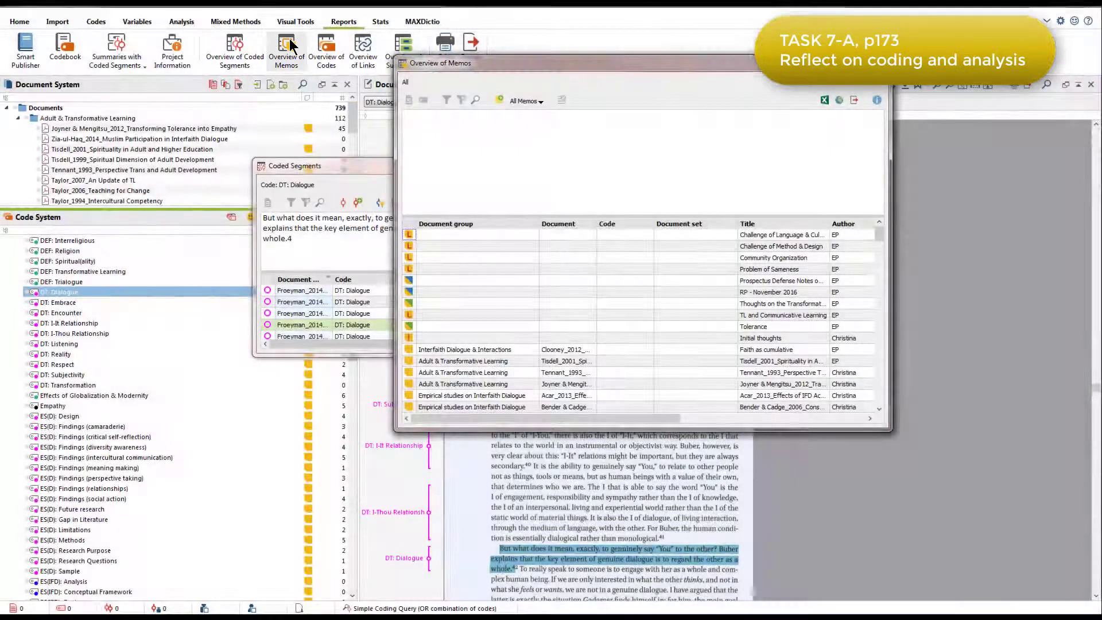
{"action": "left_click", "coordinate": [563, 238]}
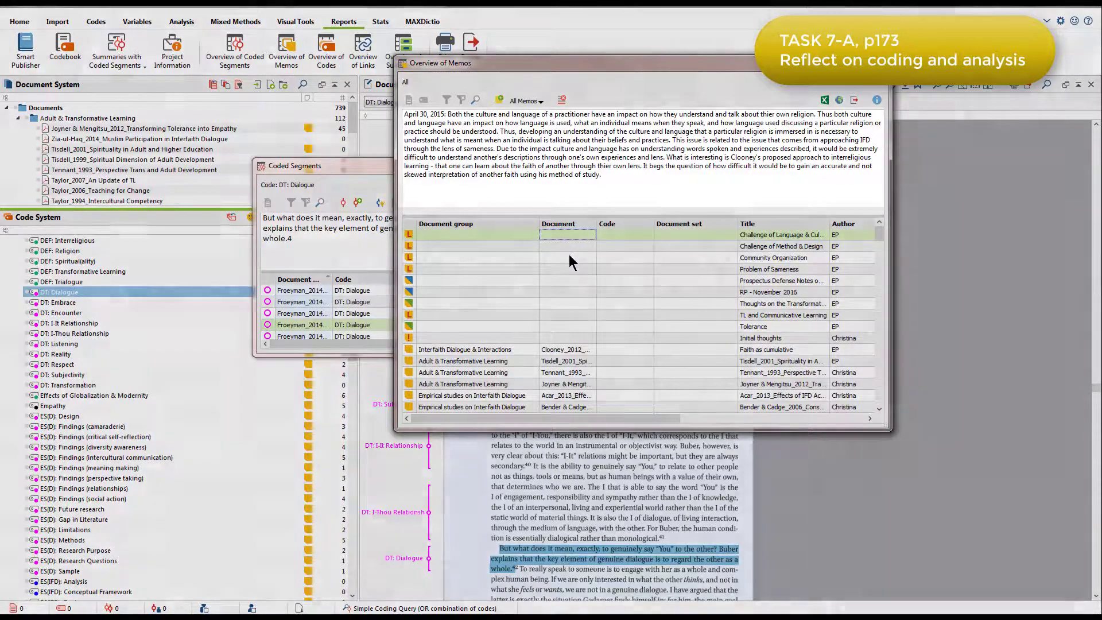
{"action": "left_click", "coordinate": [570, 258]}
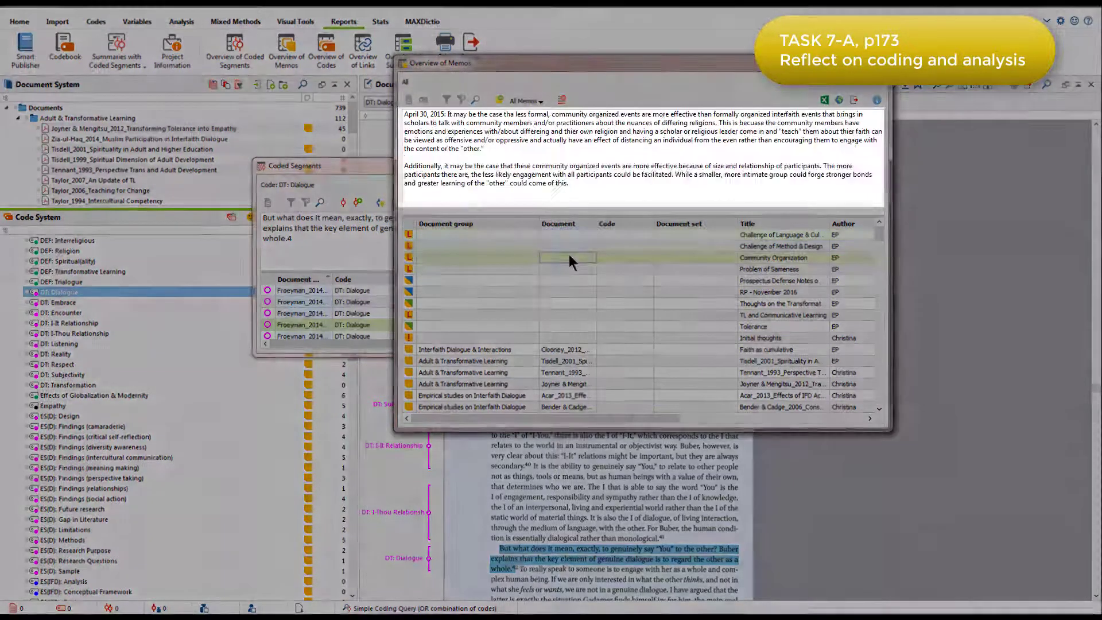
{"action": "left_click", "coordinate": [591, 267]}
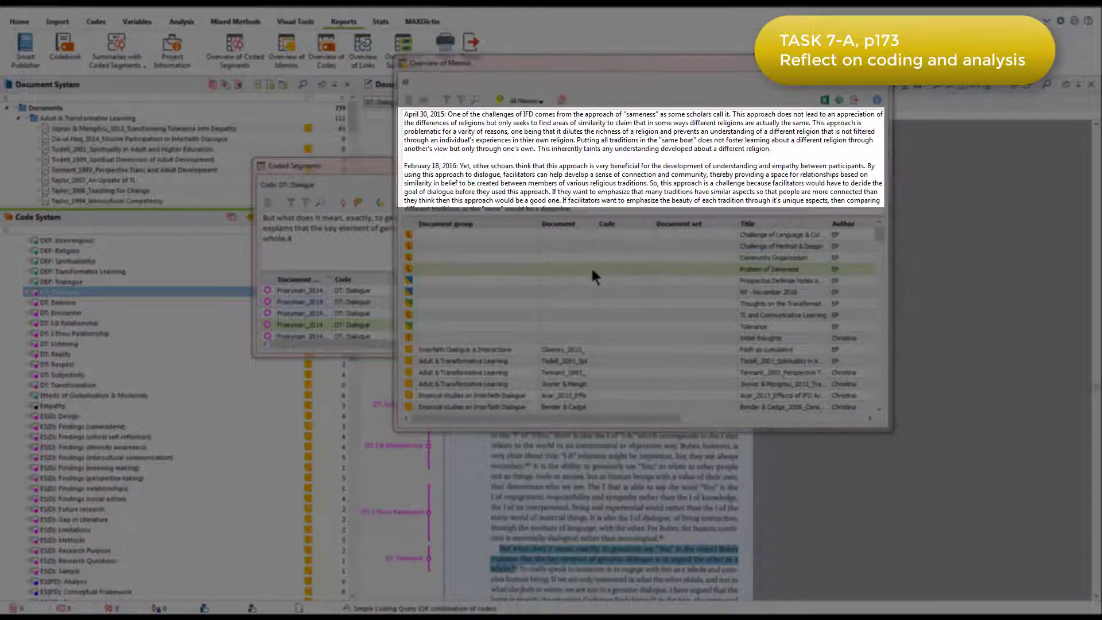
{"action": "double_click", "coordinate": [592, 267]}
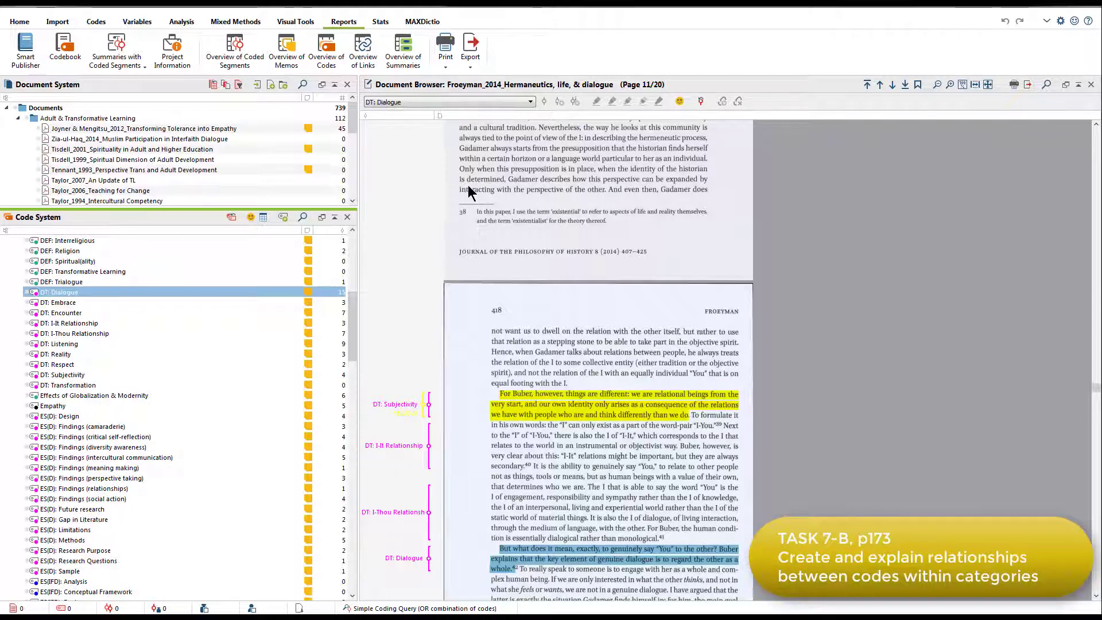
Go to Visual Tools to reach MAXMaps.
{"action": "left_click", "coordinate": [301, 25]}
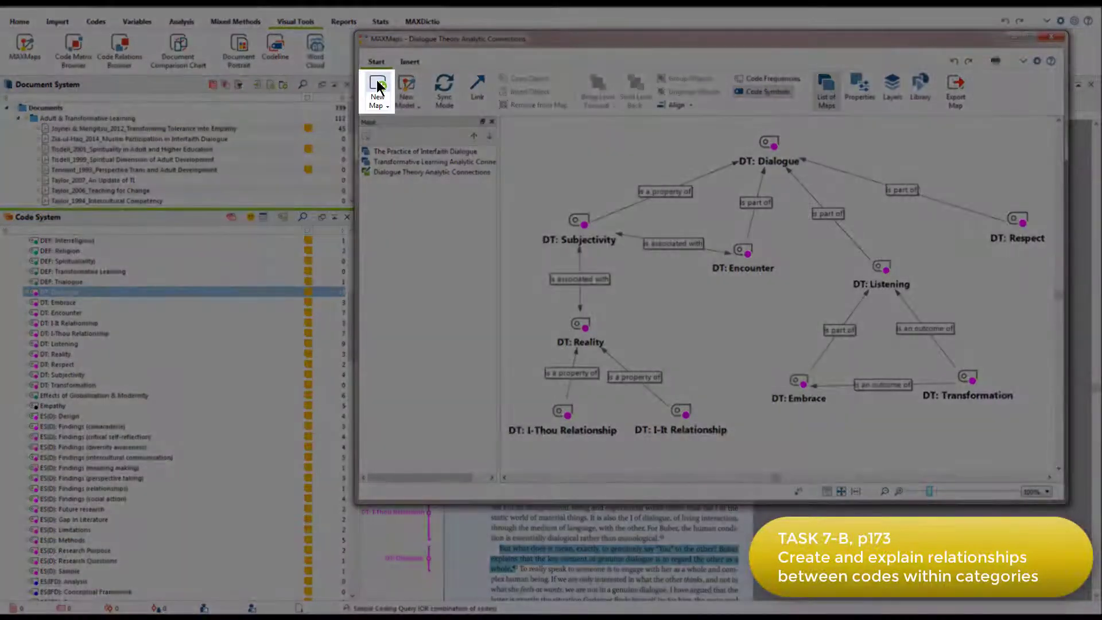
Create the map 'IFD Theory and Concepts' and place Why IFD and Why IFD: Diversity on it.
{"action": "left_click", "coordinate": [377, 85]}
{"action": "type", "text": "IFD Theory and Concepts"}
{"action": "left_click", "coordinate": [435, 218]}
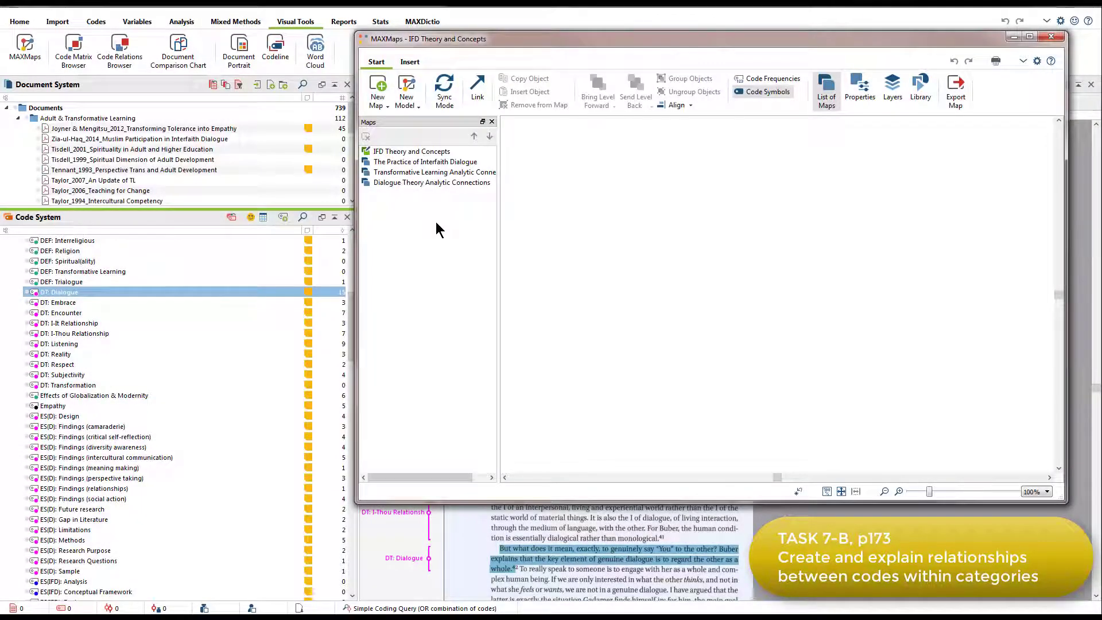
{"action": "scroll", "coordinate": [221, 466], "scroll_direction": "down", "scroll_amount": 15}
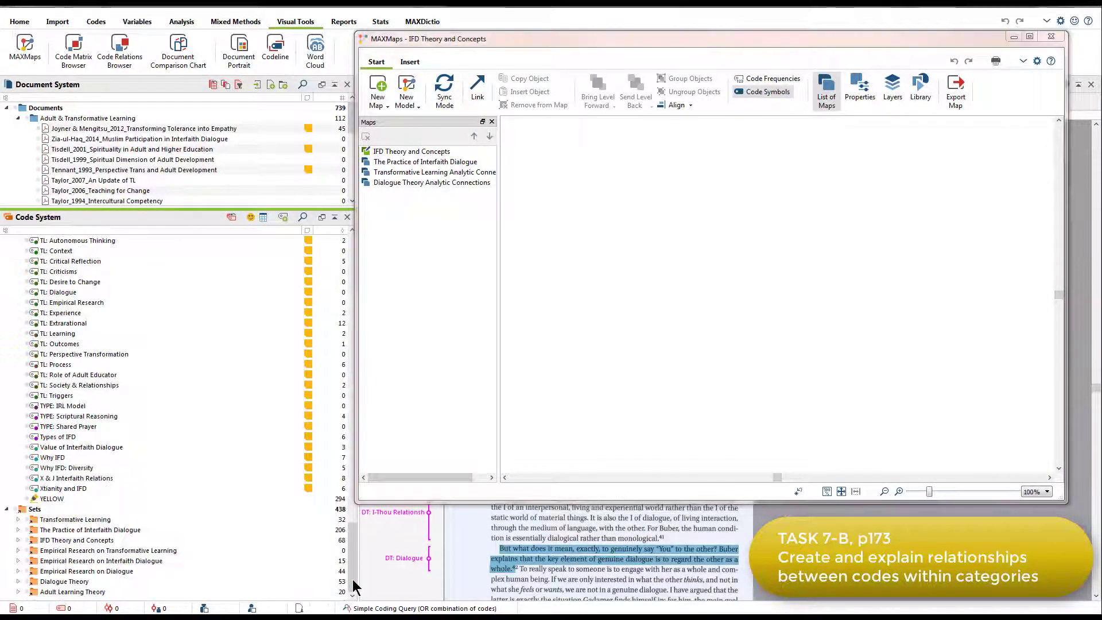
{"action": "left_click", "coordinate": [60, 459]}
{"action": "left_click_drag", "start_coordinate": [60, 464], "coordinate": [653, 262]}
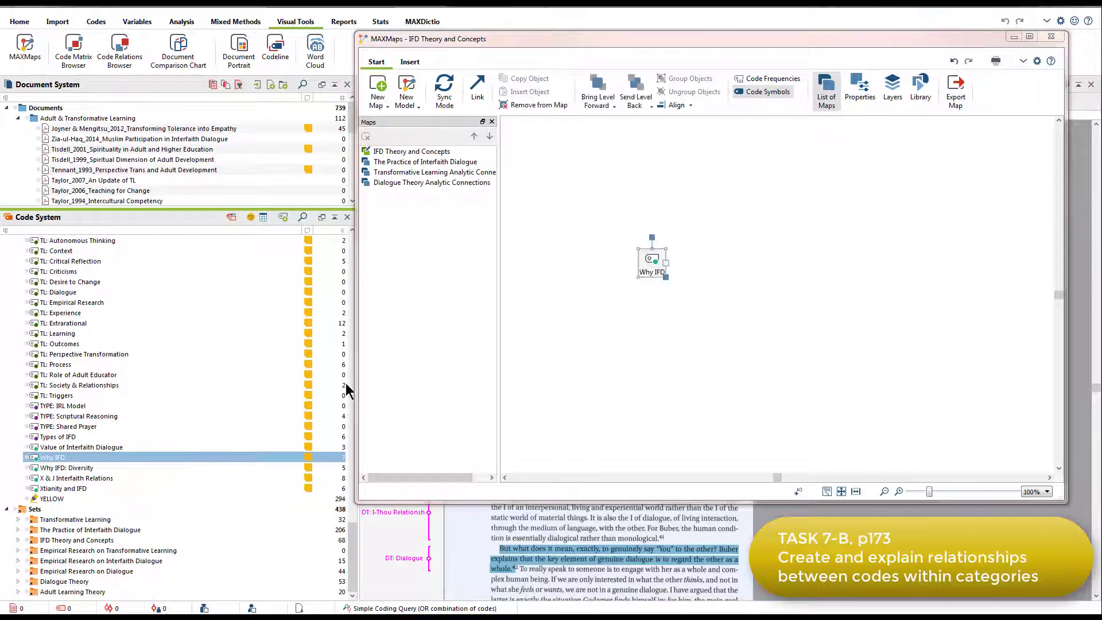
{"action": "mouse_move", "coordinate": [71, 470]}
{"action": "left_mouse_down"}
{"action": "mouse_move", "coordinate": [378, 374]}
{"action": "mouse_move", "coordinate": [743, 308]}
{"action": "left_mouse_up"}
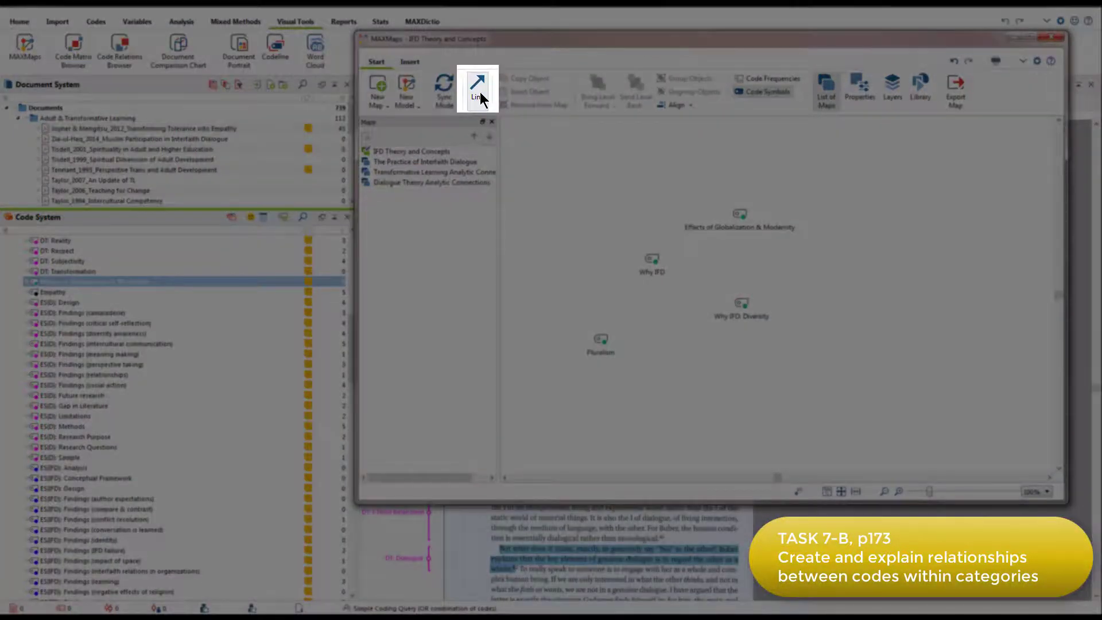
Draw links from Why IFD to Effects of Globalization & Modernity and Why IFD: Diversity.
{"action": "left_click", "coordinate": [480, 99]}
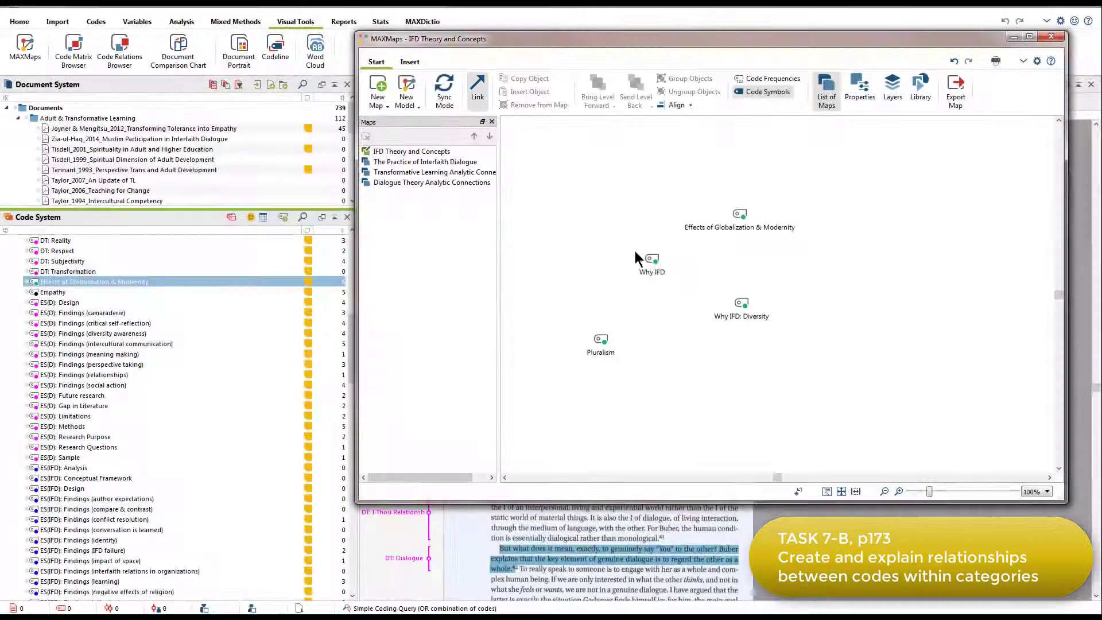
{"action": "left_click_drag", "start_coordinate": [652, 260], "coordinate": [739, 215]}
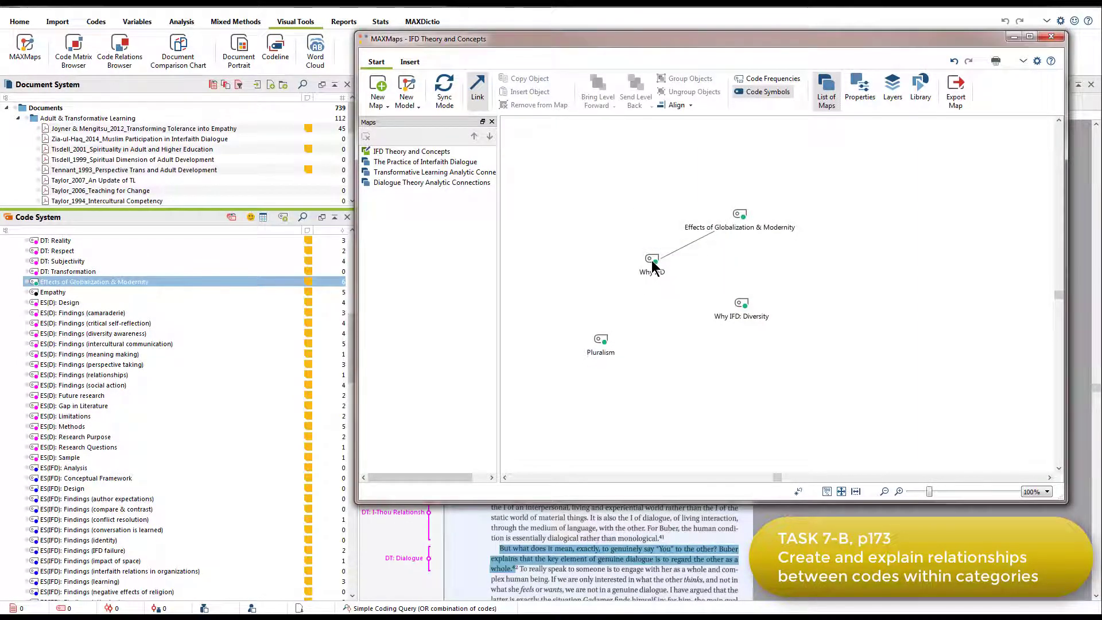
{"action": "left_click_drag", "start_coordinate": [652, 260], "coordinate": [730, 300]}
{"action": "left_click", "coordinate": [479, 89]}
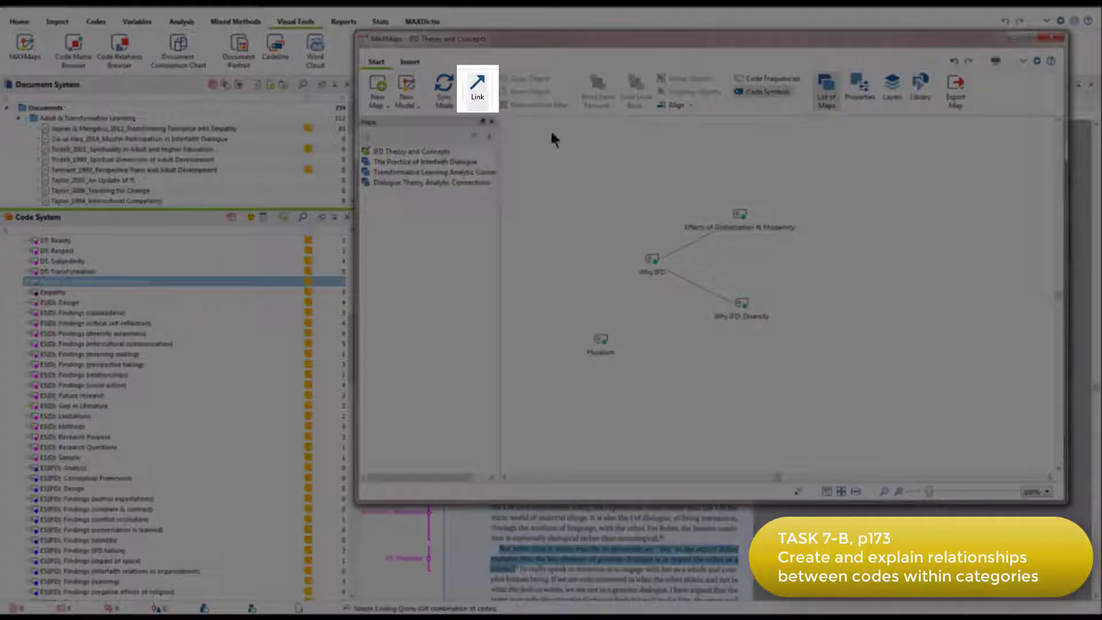
{"action": "left_click", "coordinate": [696, 238]}
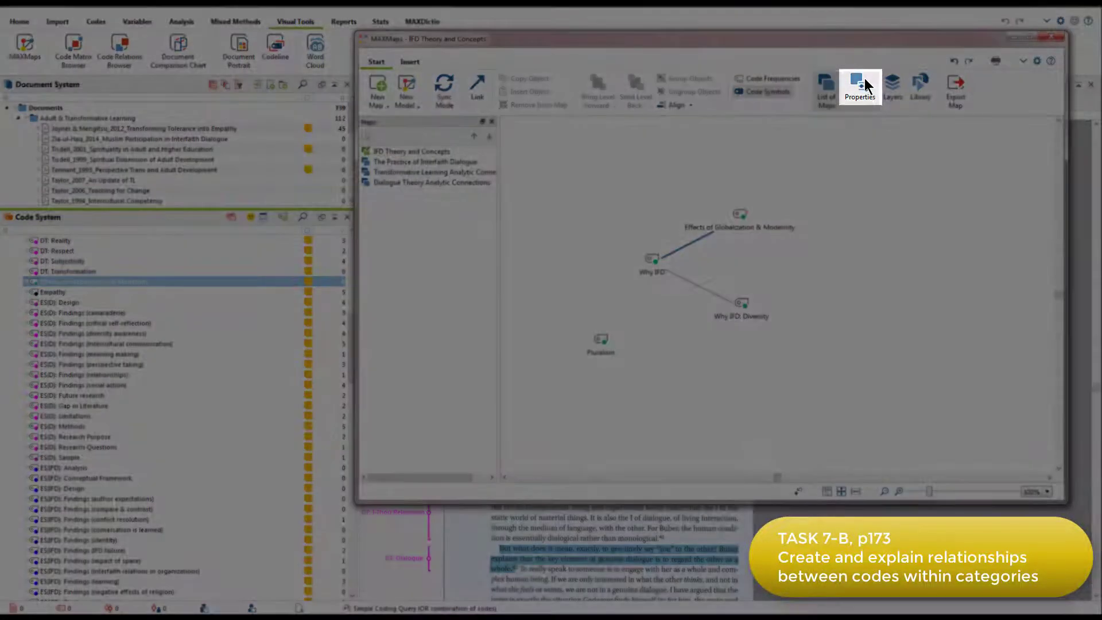
Give the Why IFD–Effects of Globalization link an arrowhead and the label 'is associated with'.
{"action": "left_click", "coordinate": [861, 87]}
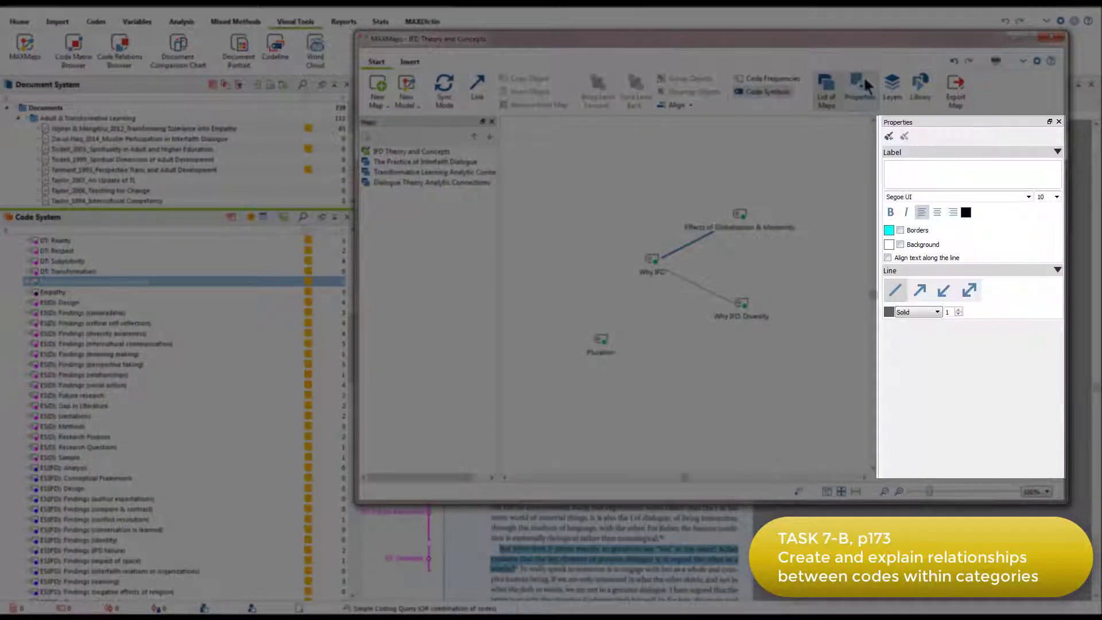
{"action": "left_click", "coordinate": [922, 296]}
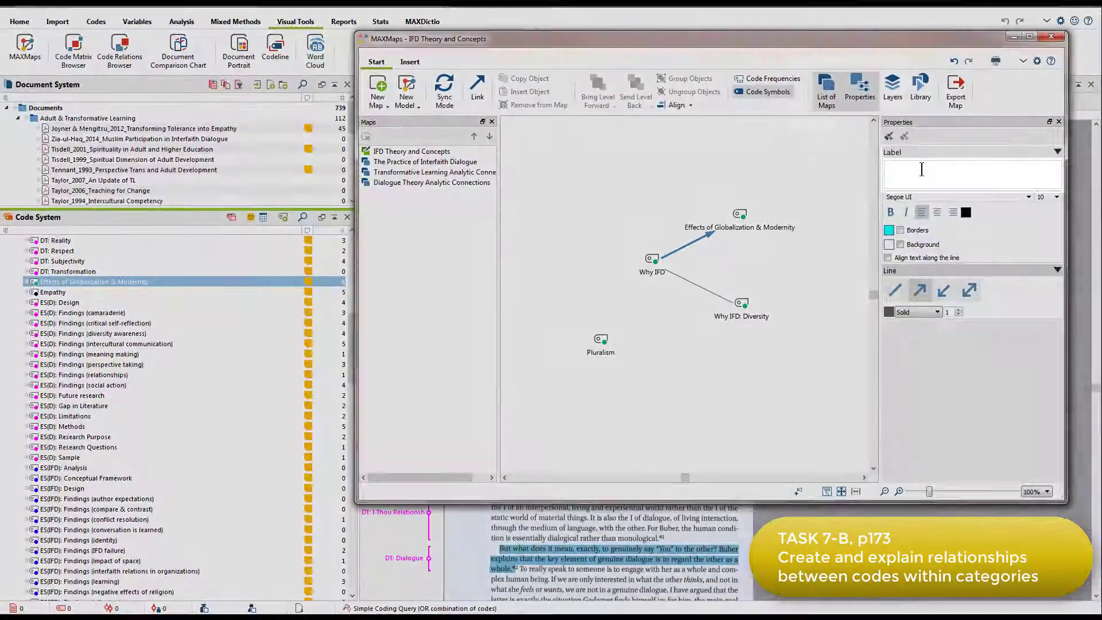
{"action": "left_click", "coordinate": [922, 170]}
{"action": "type", "text": "is associated with"}
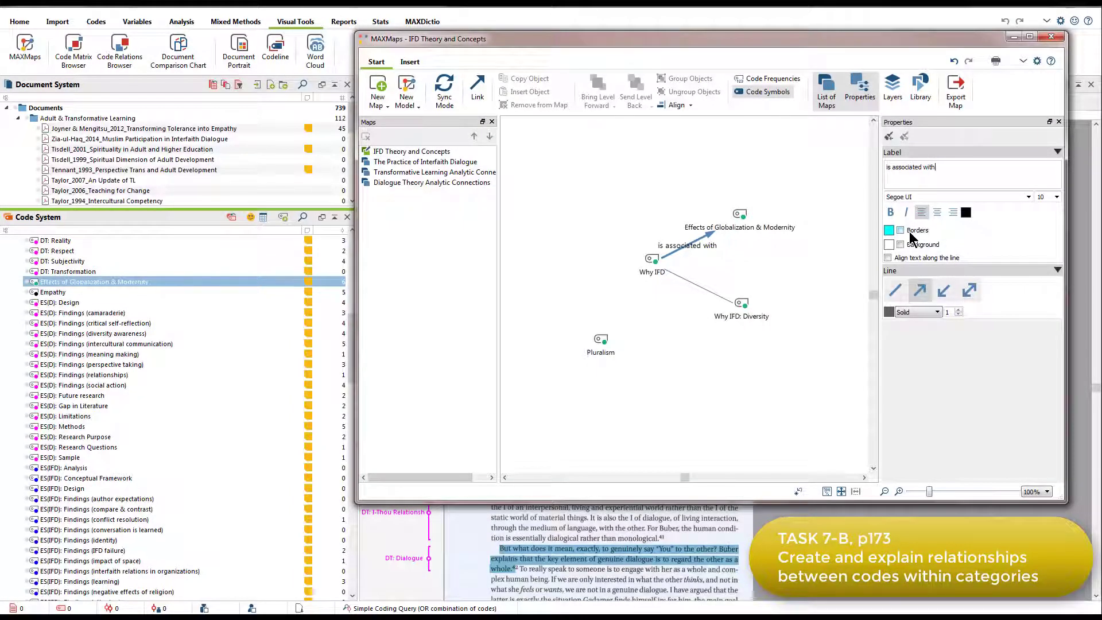
{"action": "left_click", "coordinate": [486, 185]}
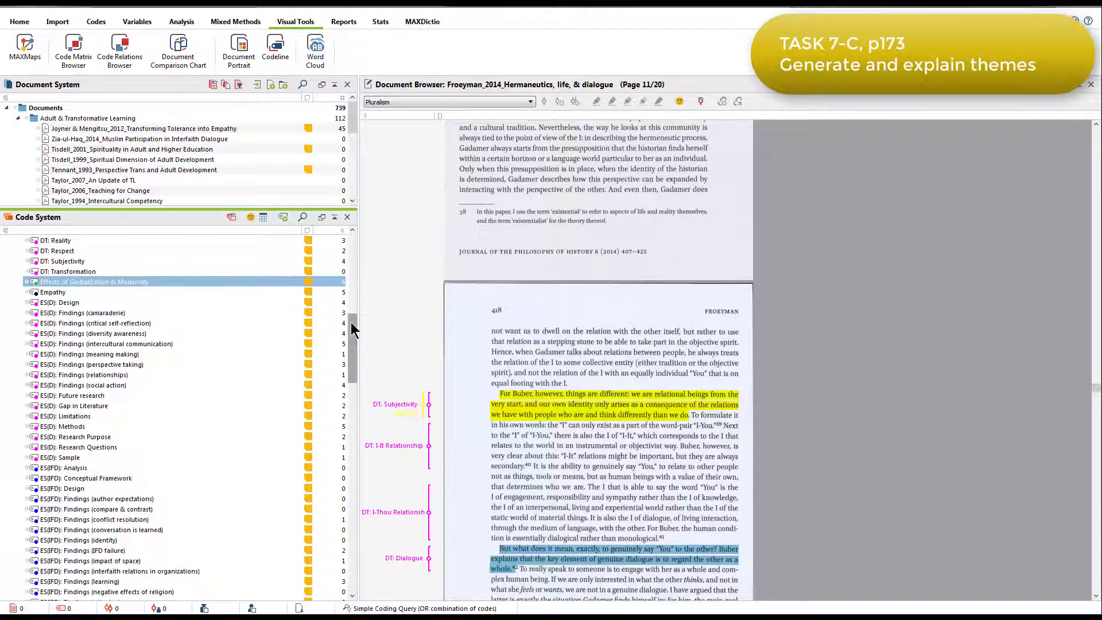
{"action": "left_click_drag", "start_coordinate": [351, 362], "coordinate": [360, 548]}
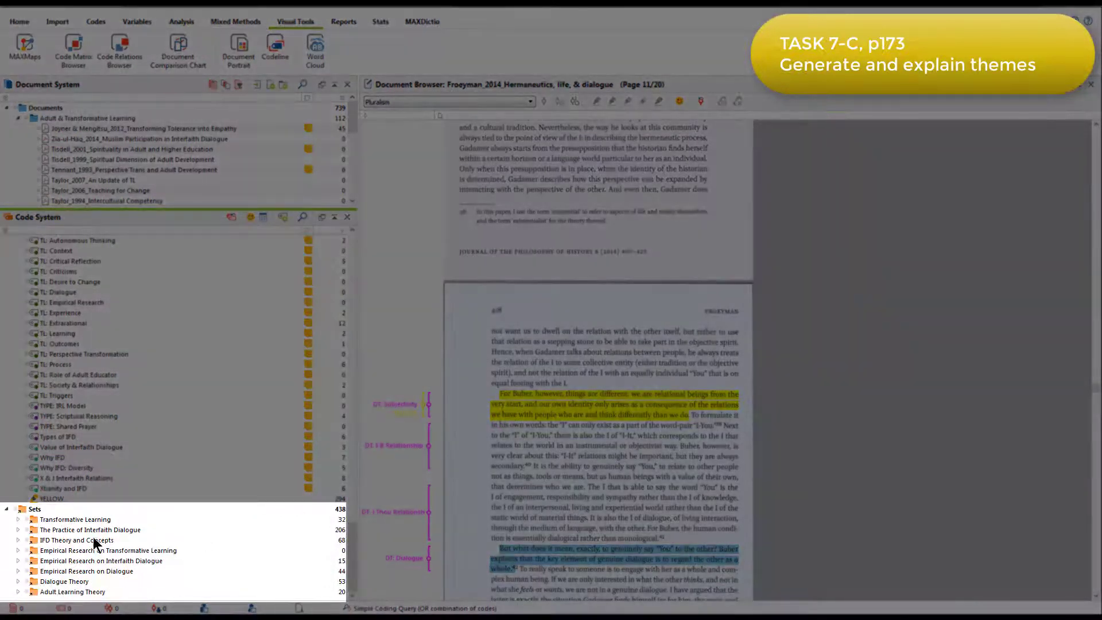
Expand The Practice of Interfaith Dialogue set and select the Sets group.
{"action": "left_click", "coordinate": [17, 530]}
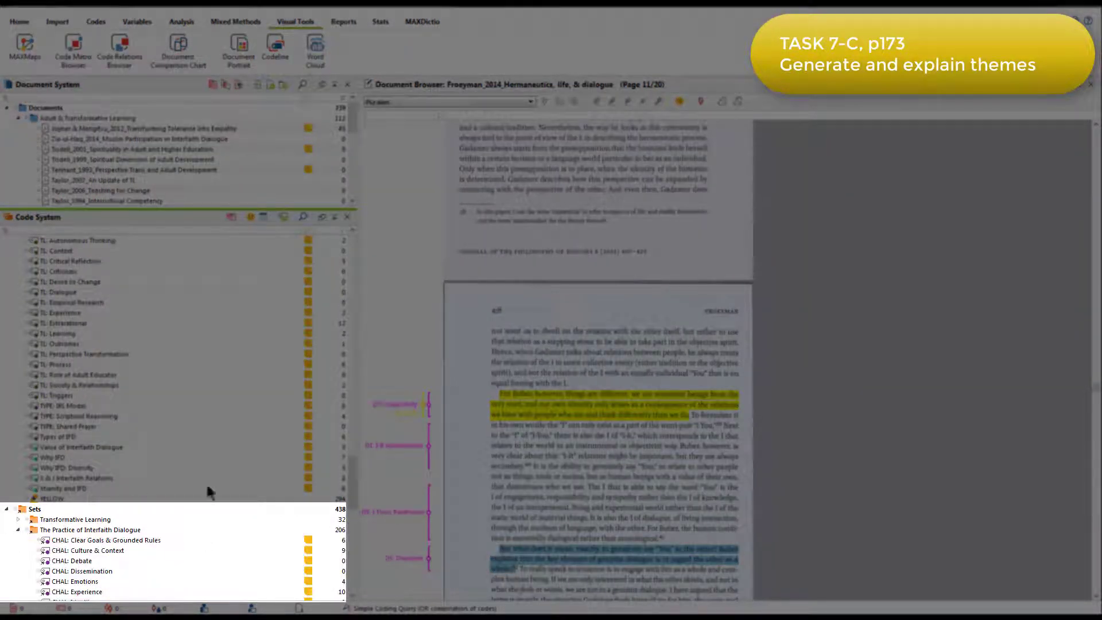
{"action": "scroll", "coordinate": [360, 522], "scroll_direction": "down", "scroll_amount": 10}
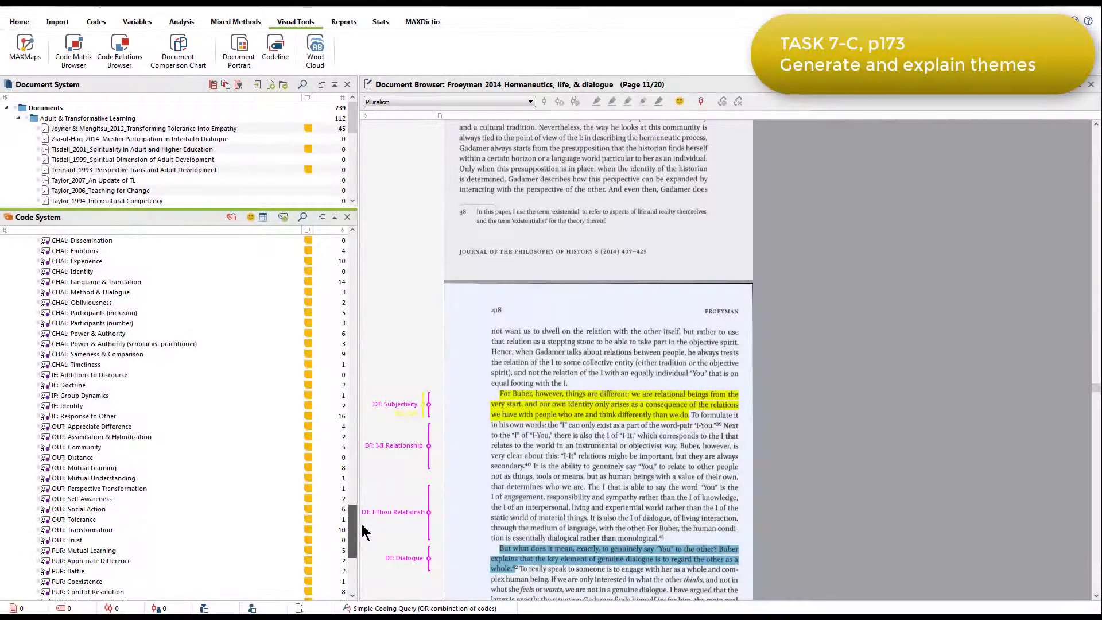
{"action": "scroll", "coordinate": [362, 526], "scroll_direction": "down", "scroll_amount": 5}
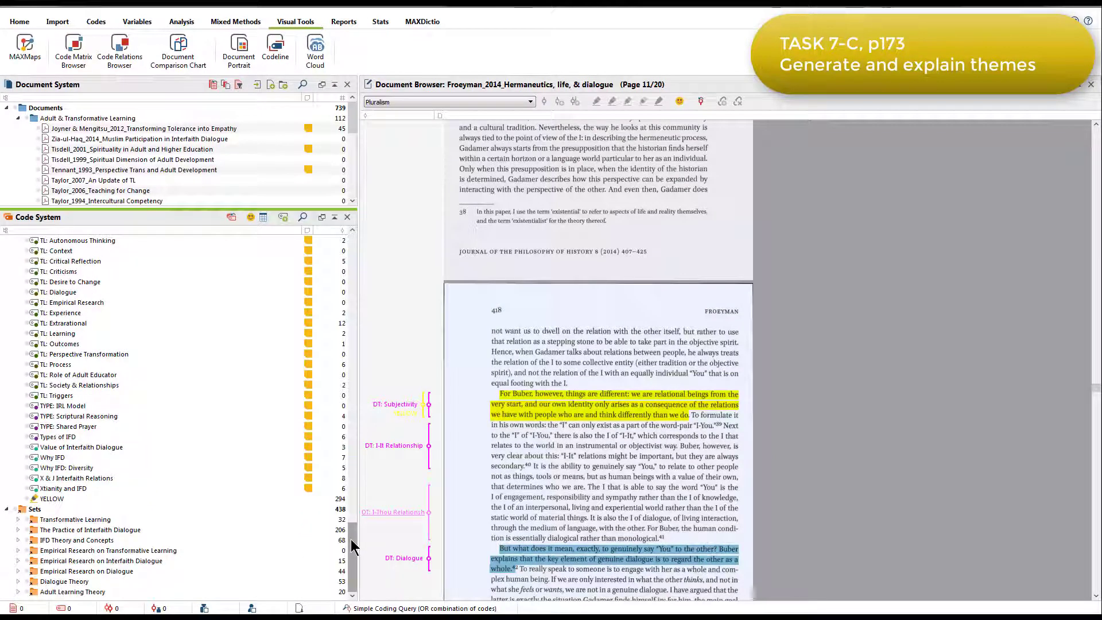
{"action": "left_click", "coordinate": [38, 509]}
Create the set 'Aspects of Dialogue Theory' and drag in TL: Society & Relationships and TL: Criticisms.
{"action": "right_click", "coordinate": [38, 507]}
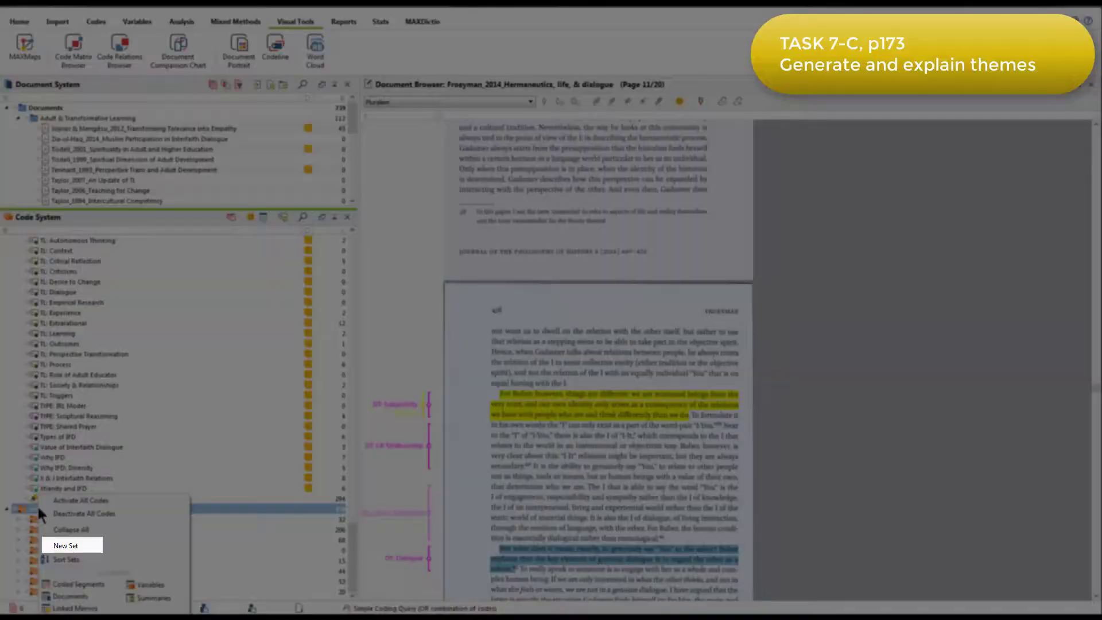
{"action": "left_click", "coordinate": [80, 543]}
{"action": "type", "text": "Aspects of Dialogue"}
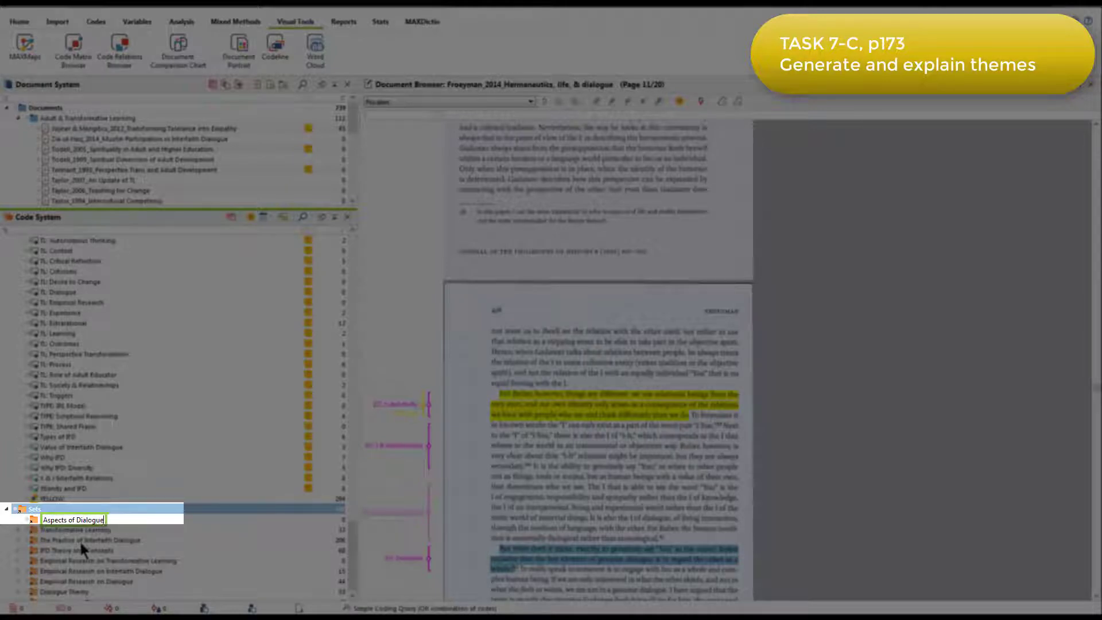
{"action": "type", "text": "Theory"}
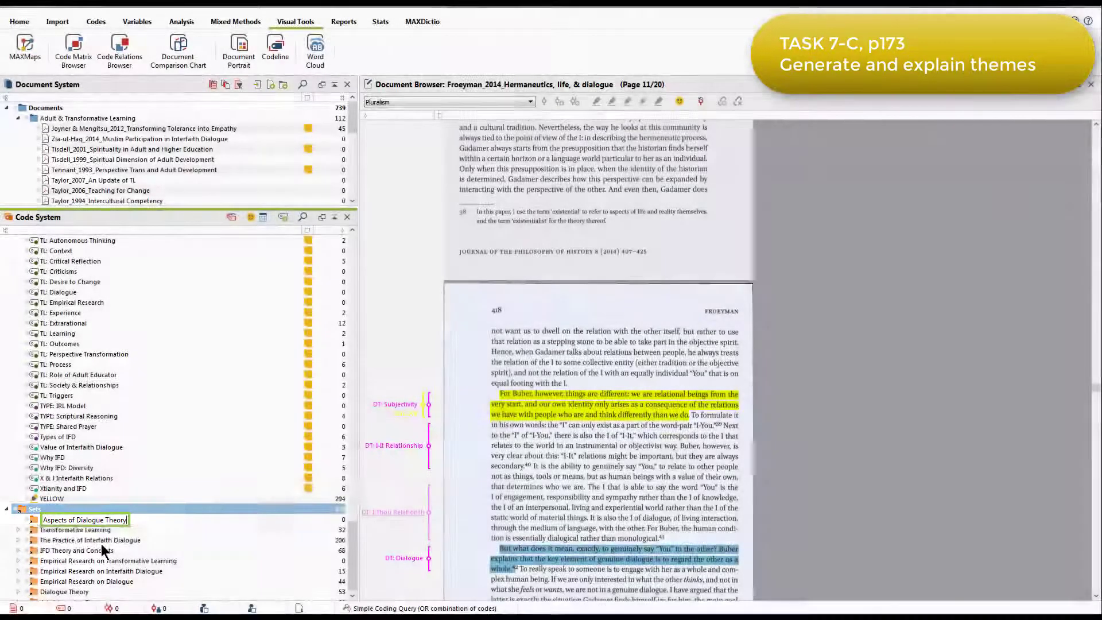
{"action": "left_click", "coordinate": [101, 543]}
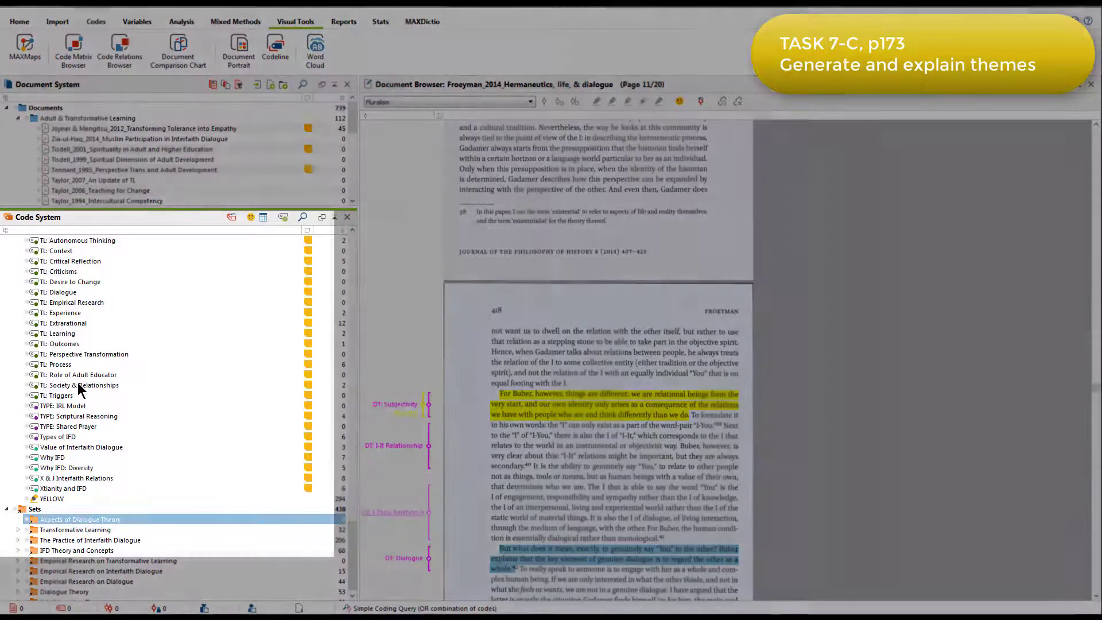
{"action": "left_click_drag", "start_coordinate": [77, 385], "coordinate": [96, 522]}
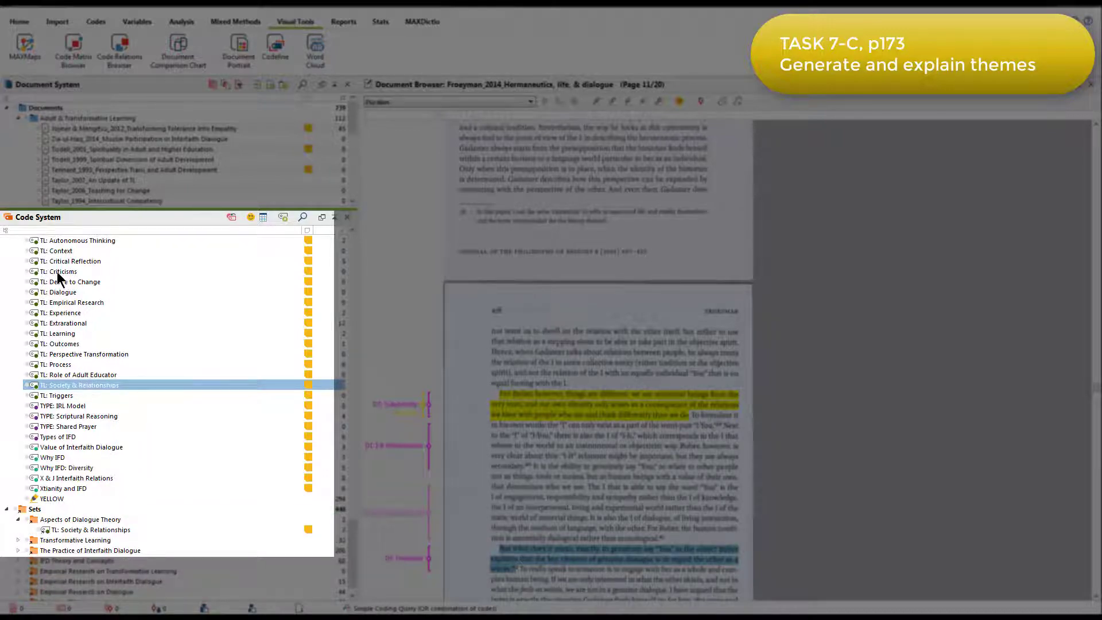
{"action": "left_click_drag", "start_coordinate": [58, 275], "coordinate": [97, 523]}
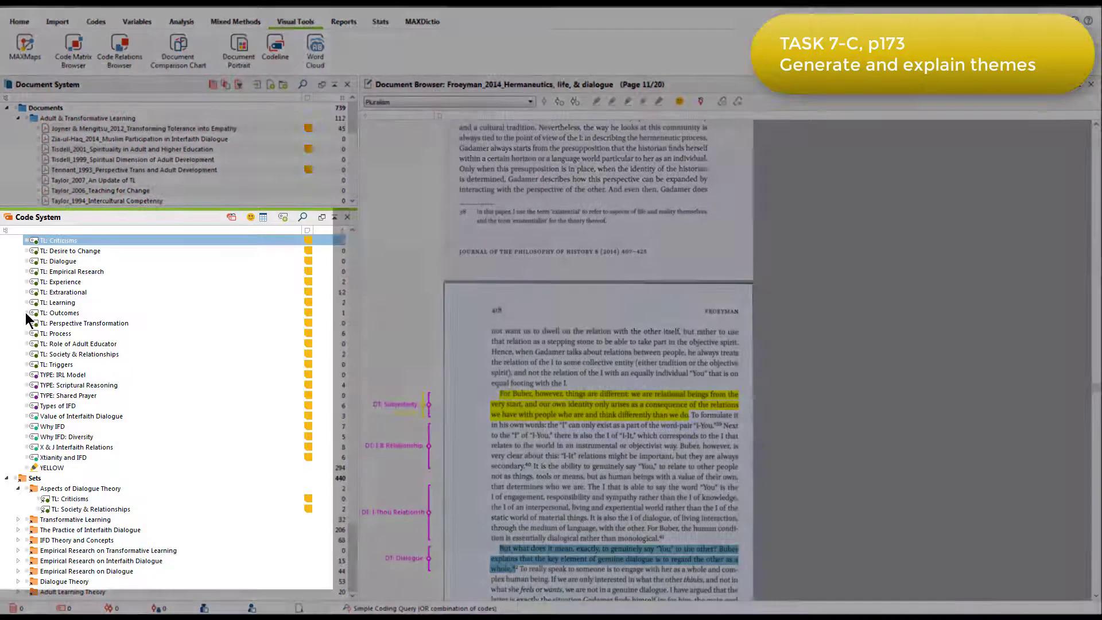
Switch on activation for TL: Outcomes, TL: Society & Relationships, Value of Interfaith Dialogue, X & J Interfaith Relations.
{"action": "left_click", "coordinate": [27, 313]}
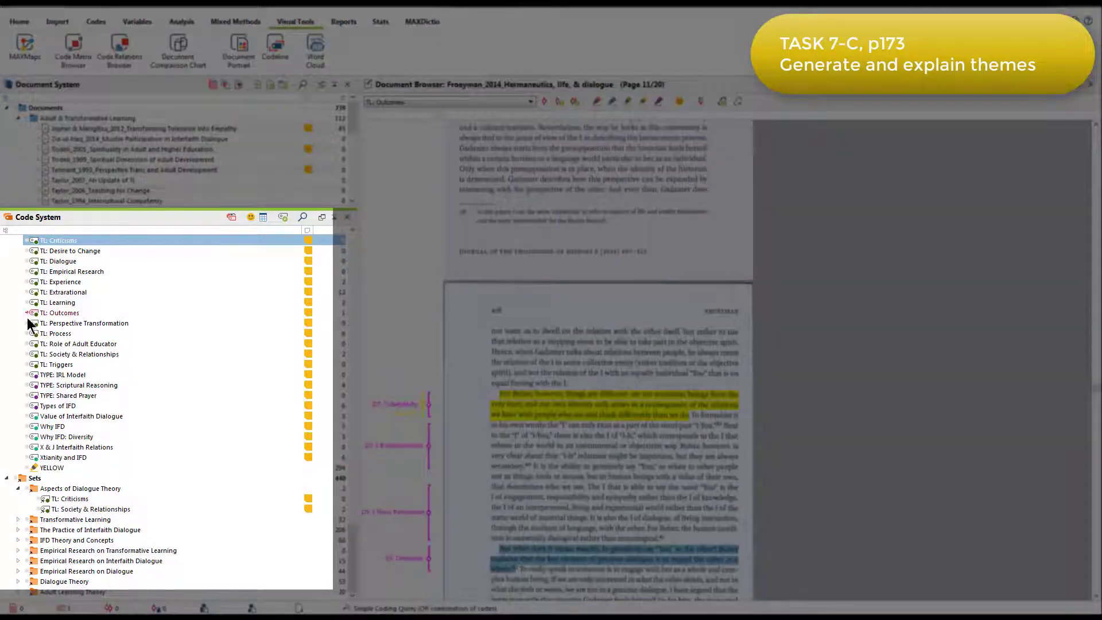
{"action": "left_click", "coordinate": [26, 354]}
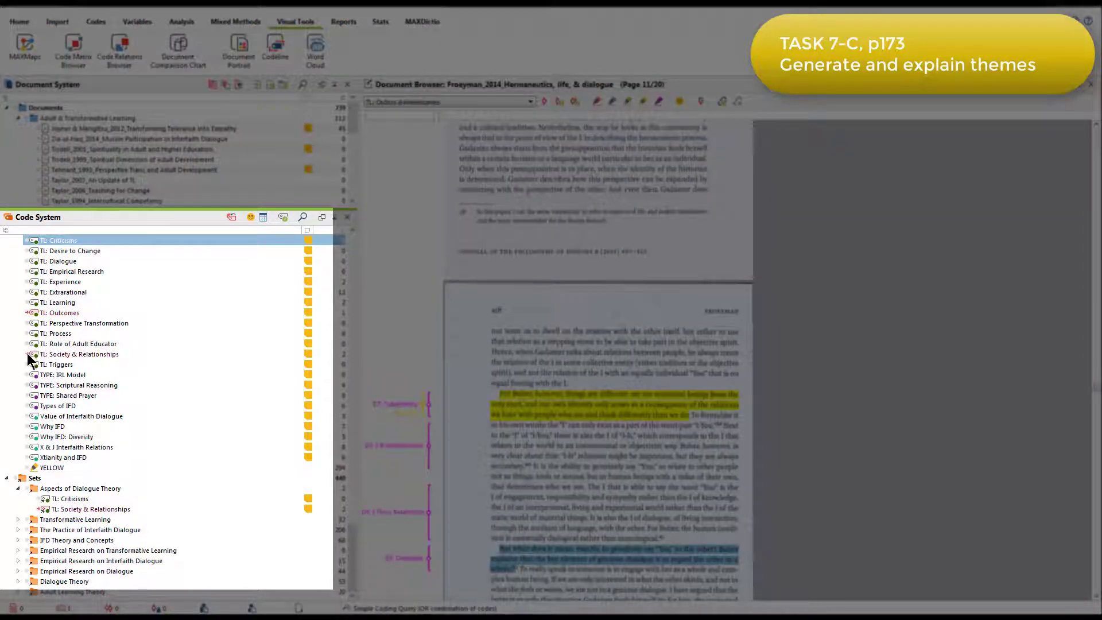
{"action": "left_click", "coordinate": [27, 416]}
{"action": "left_click", "coordinate": [27, 447]}
{"action": "left_click", "coordinate": [38, 478]}
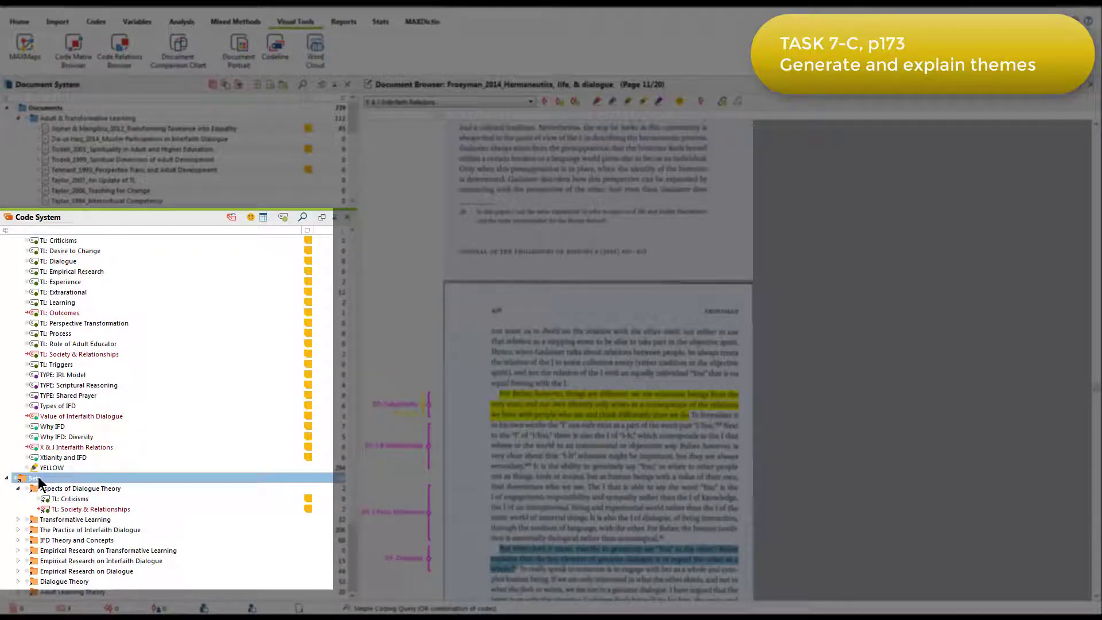
Build a new set from the four activated codes and name it 'Codes to consider further'.
{"action": "right_click", "coordinate": [38, 477]}
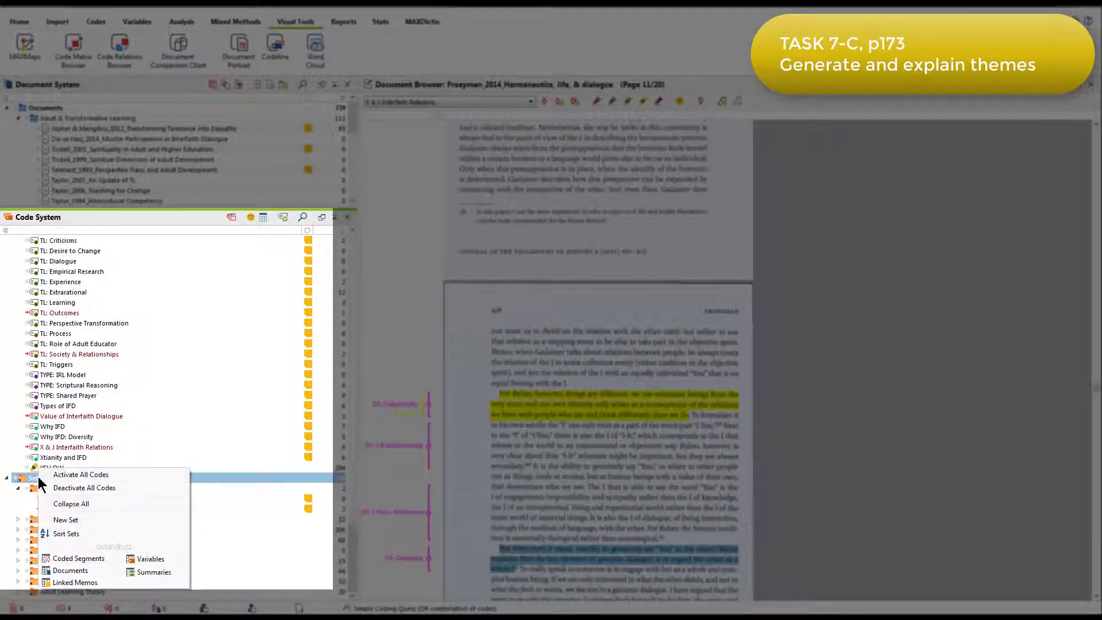
{"action": "left_click", "coordinate": [78, 519]}
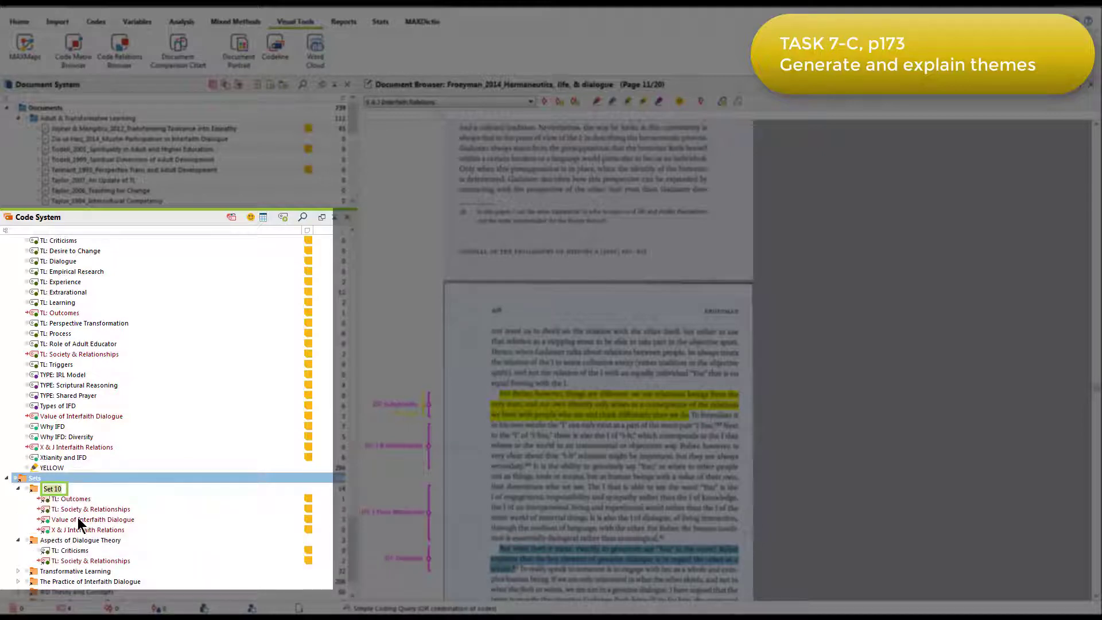
{"action": "key", "text": "Return"}
{"action": "type", "text": "Codes"}
{"action": "type", "text": " to consider further"}
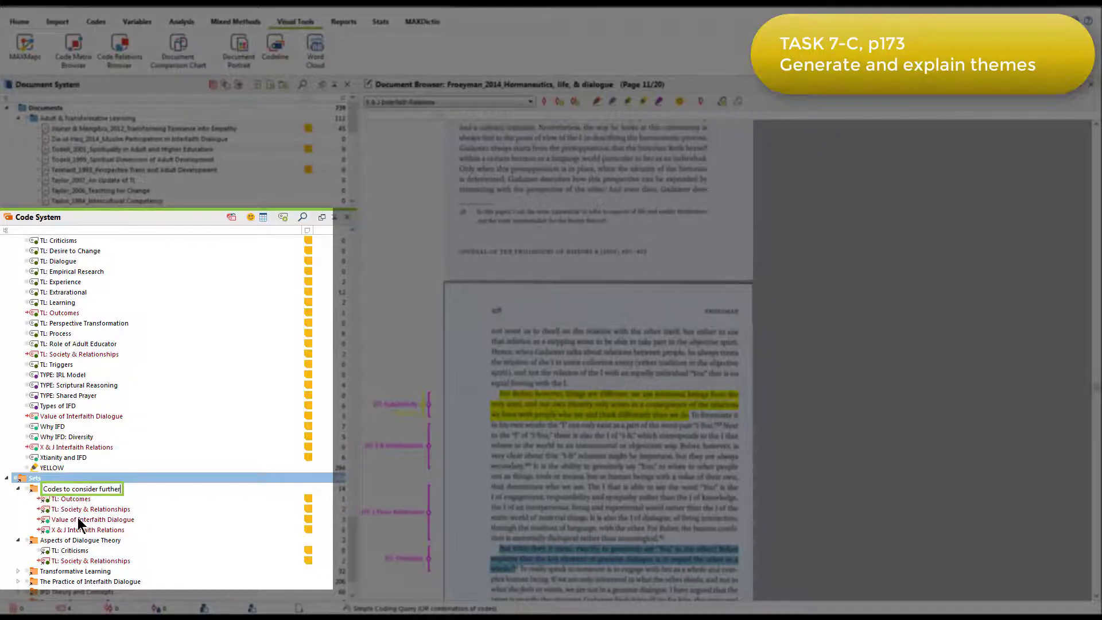
{"action": "key", "text": "Return"}
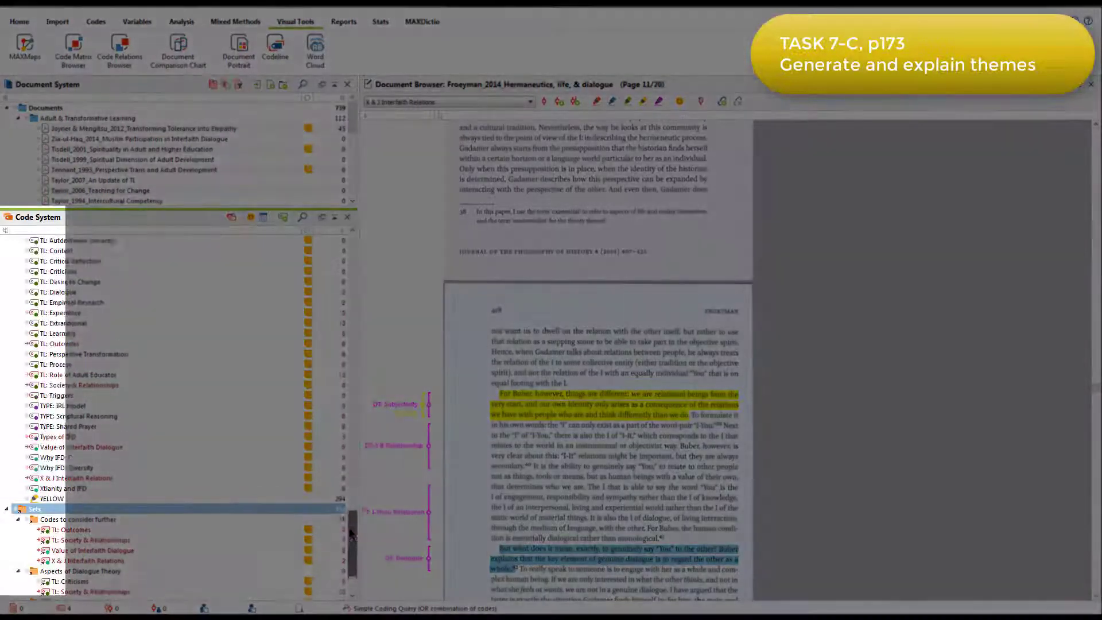
{"action": "left_click_drag", "start_coordinate": [349, 534], "coordinate": [348, 499]}
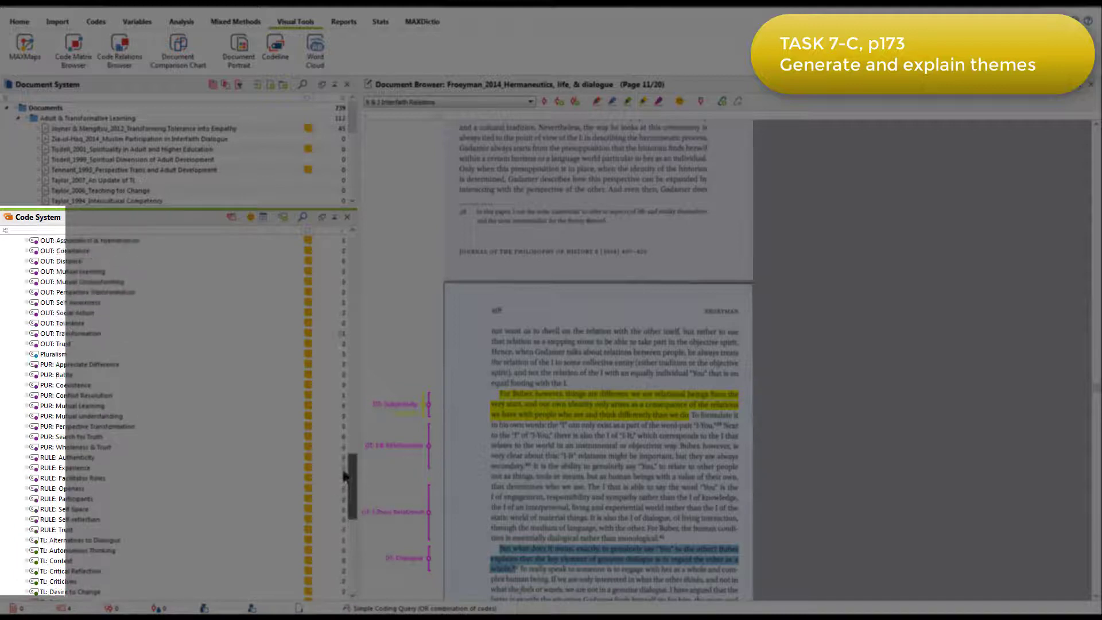
{"action": "left_click_drag", "start_coordinate": [347, 498], "coordinate": [336, 359]}
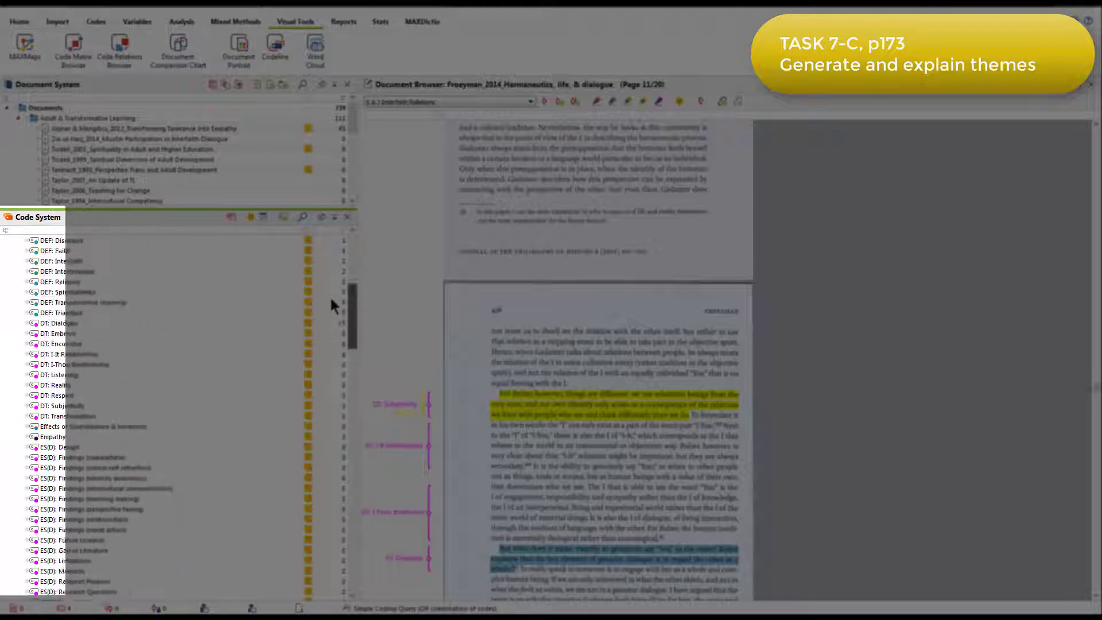
Scroll the Code System to the top and select the Ambivalence code.
{"action": "left_click_drag", "start_coordinate": [334, 348], "coordinate": [329, 284]}
{"action": "left_click", "coordinate": [58, 241]}
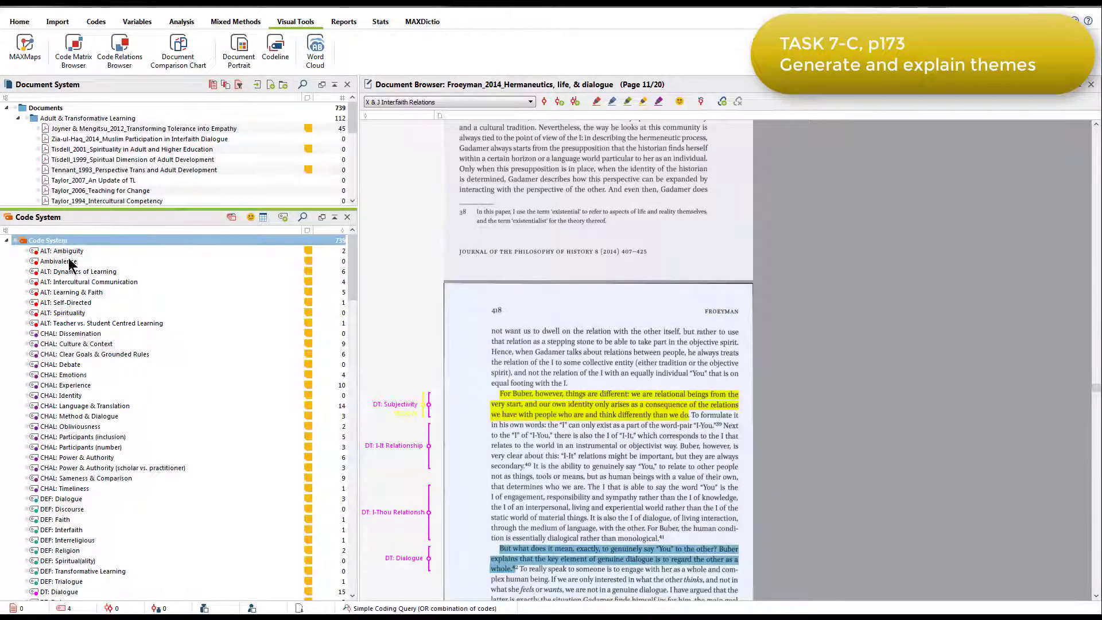
{"action": "left_click", "coordinate": [68, 261]}
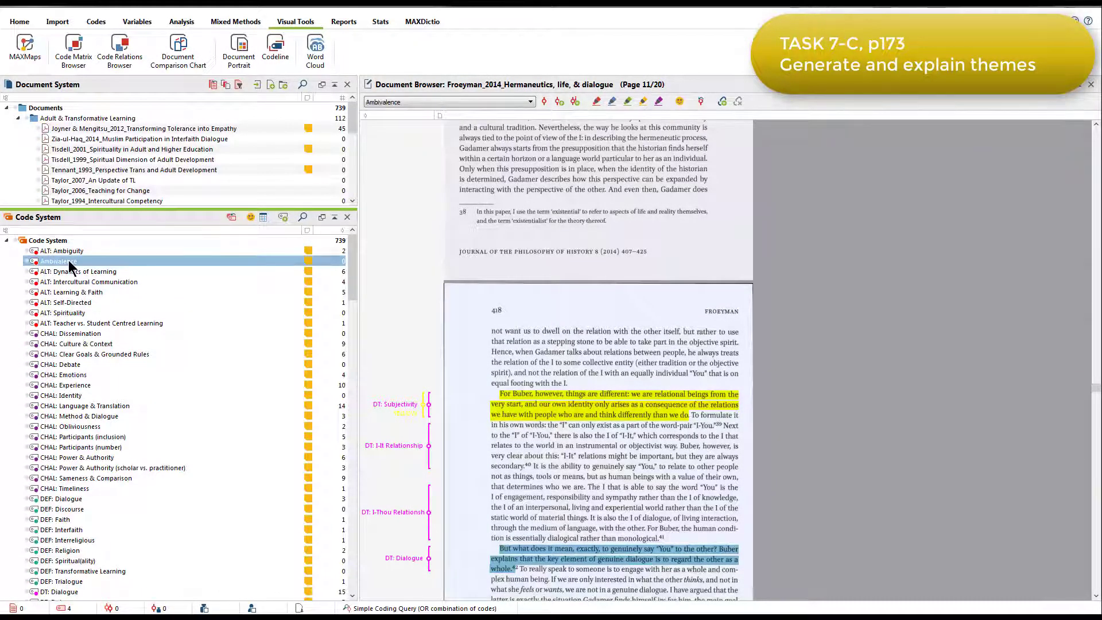
Set the Ambivalence code's custom colour to red (#ff0000).
{"action": "right_click", "coordinate": [69, 260]}
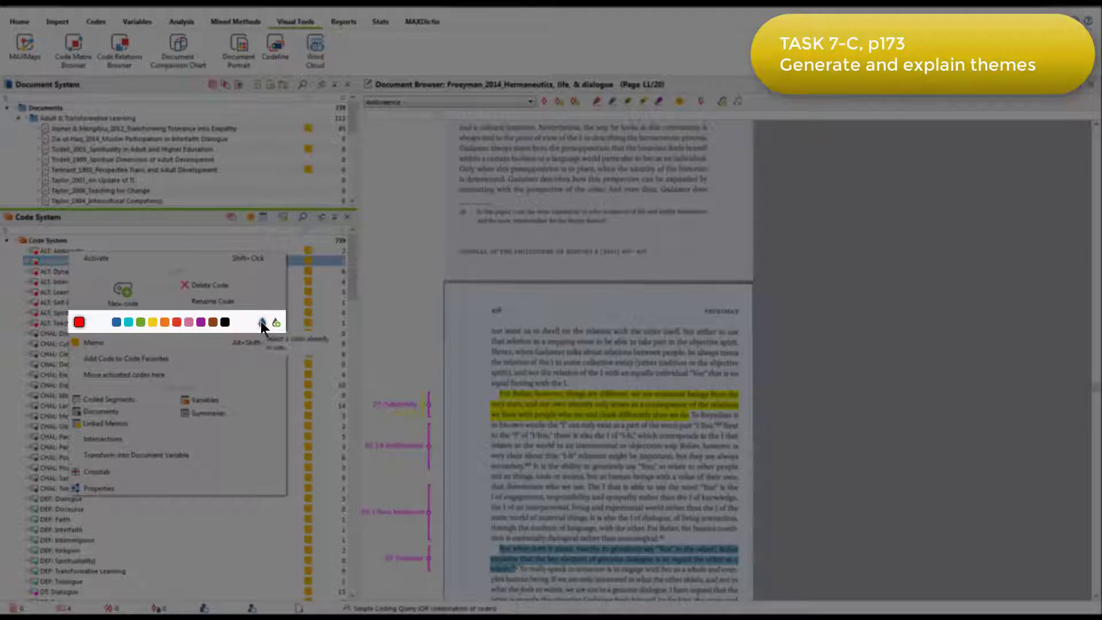
{"action": "left_click", "coordinate": [276, 322]}
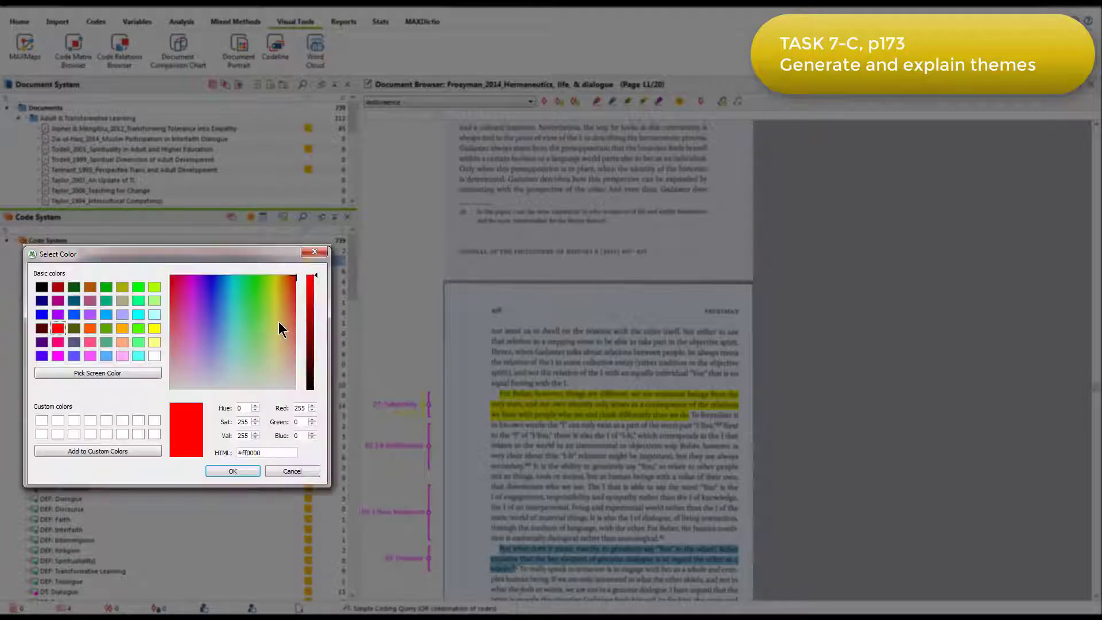
{"action": "left_click", "coordinate": [315, 253]}
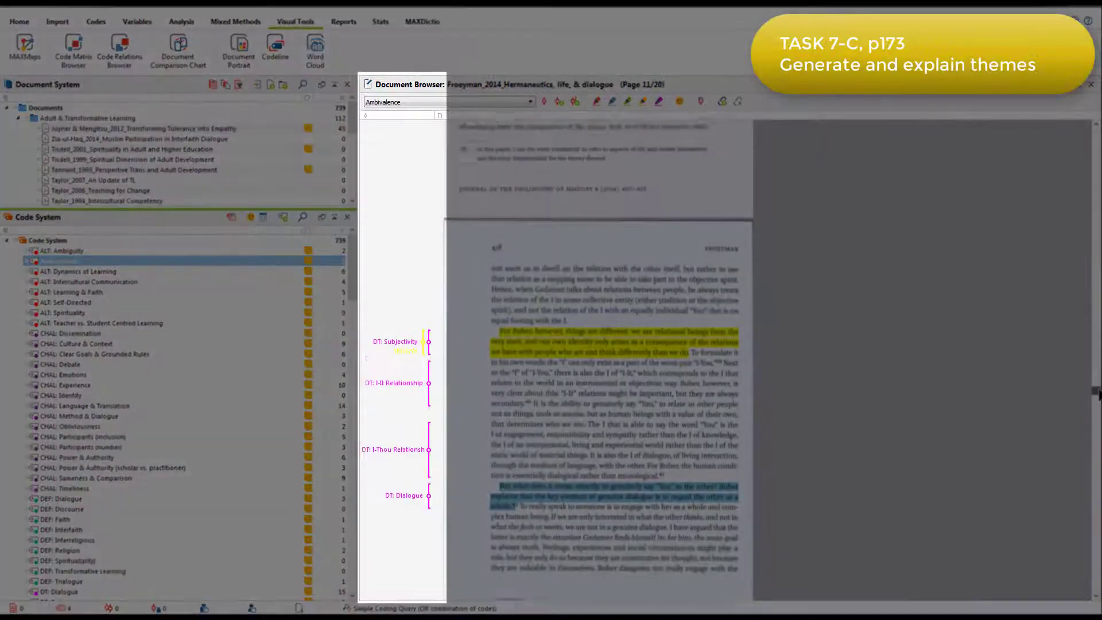
{"action": "left_click_drag", "start_coordinate": [1098, 392], "coordinate": [1095, 439]}
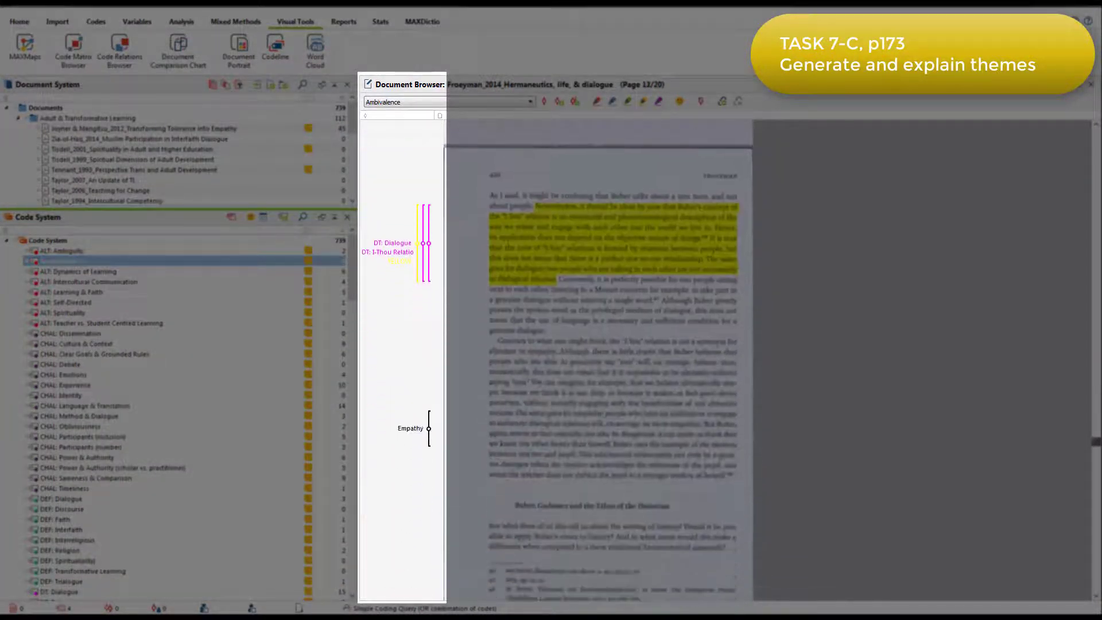